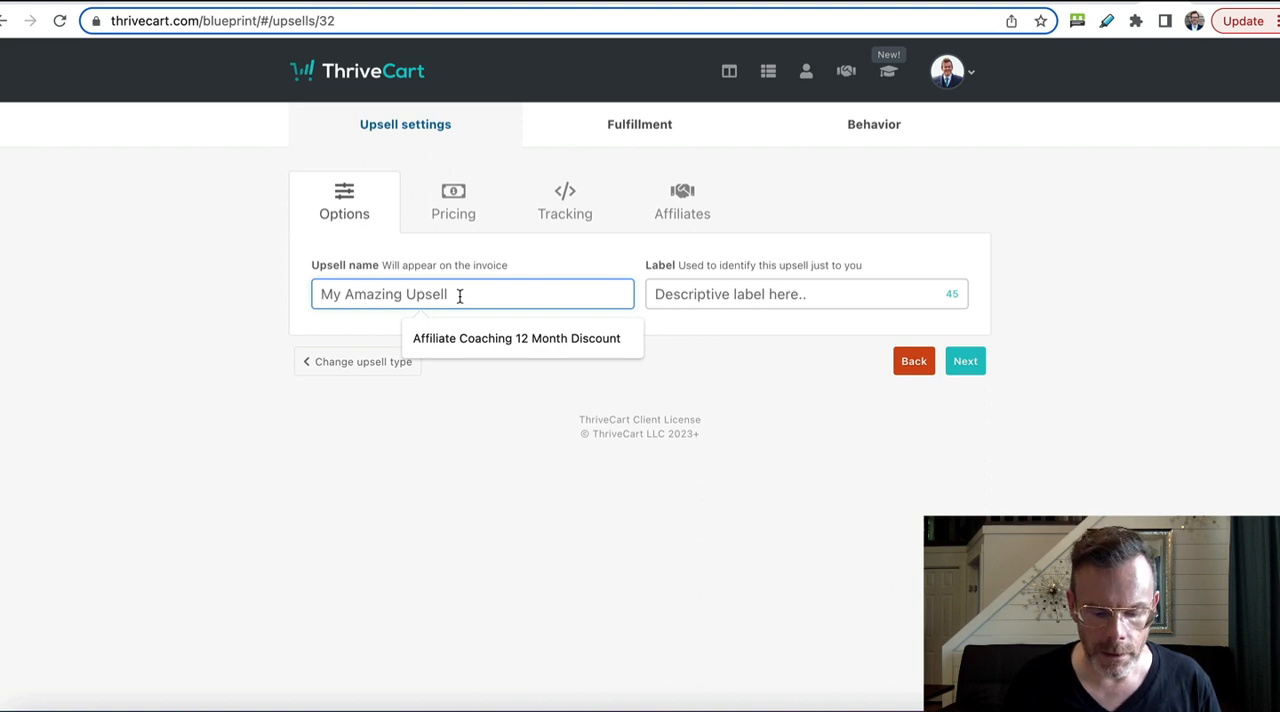
# Step: Enter "Demo upsell" as both the upsell's invoice name and its label, and continue to the pricing options
pyautogui.write('Demo upsell')
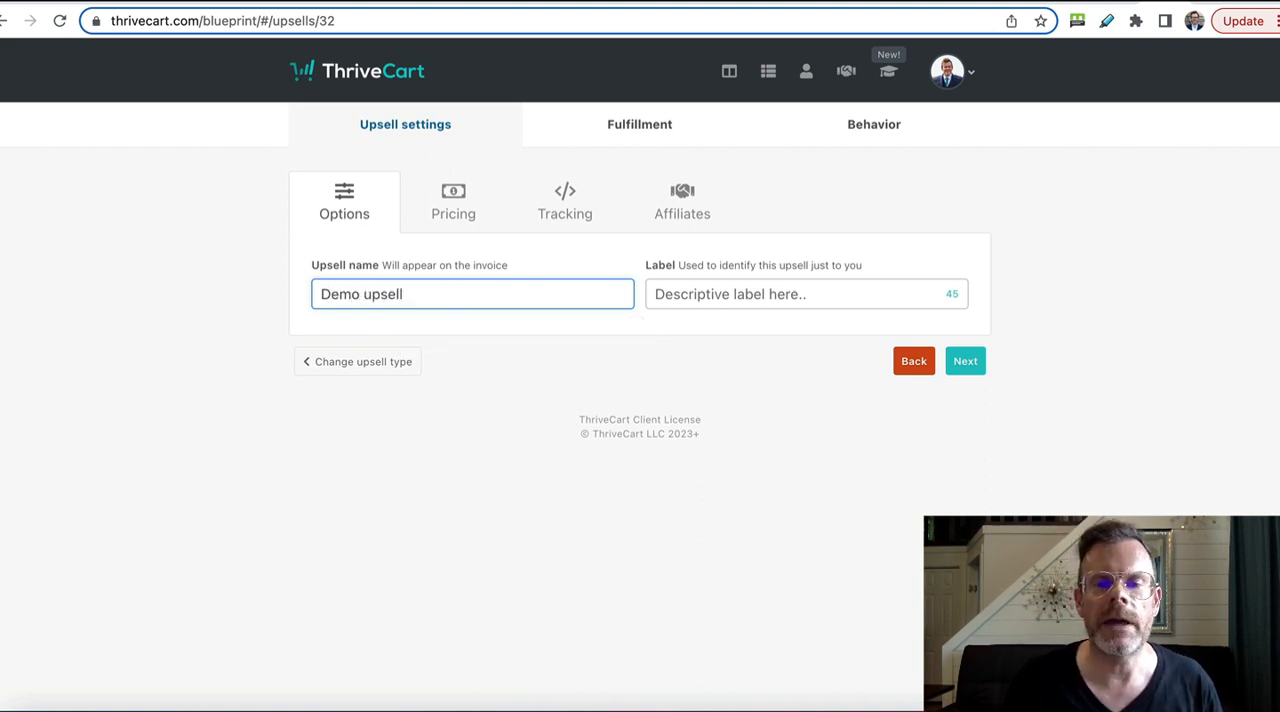
pyautogui.press('Tab')
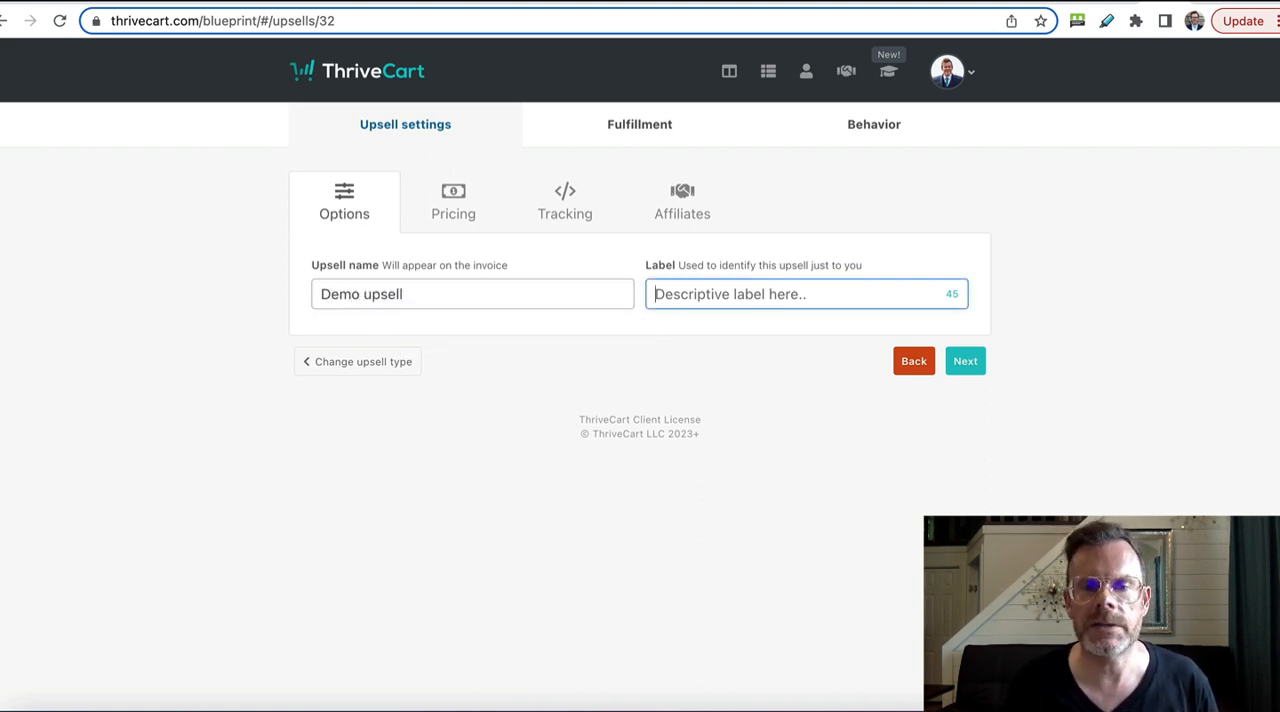
pyautogui.hotkey('shift', 'Tab')
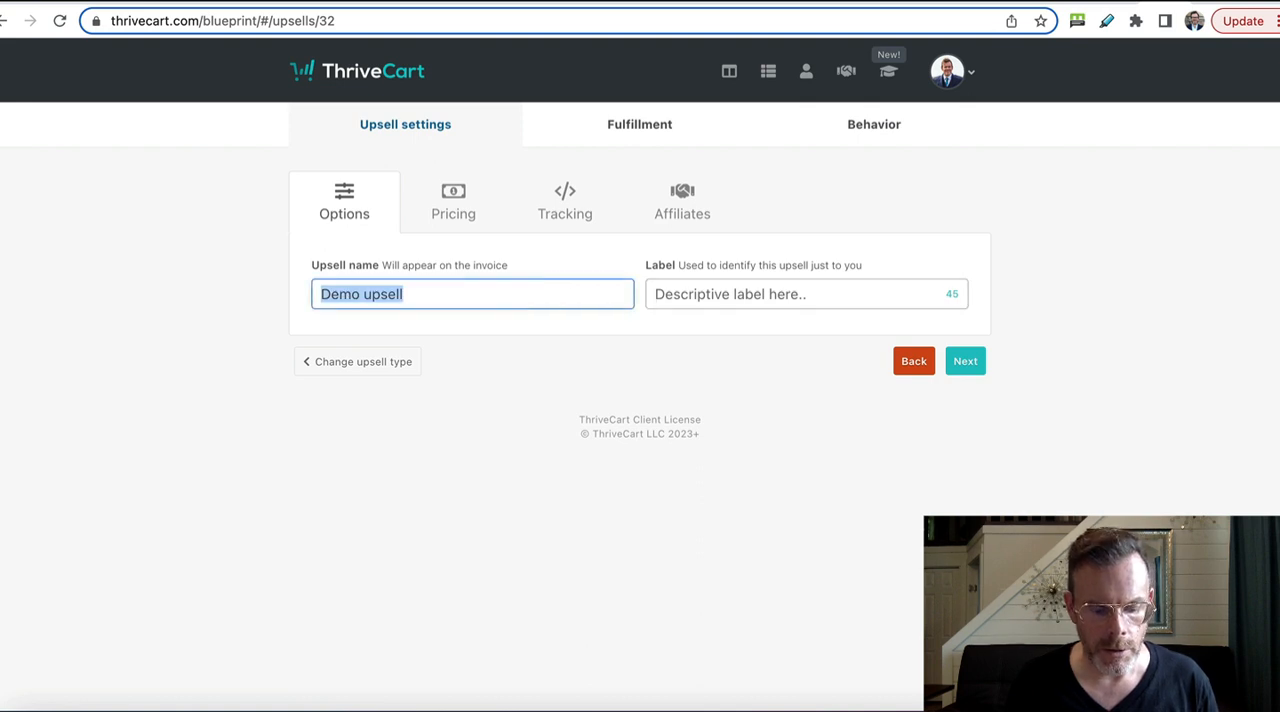
pyautogui.hotkey('ctrl', 'c')
pyautogui.press('Tab')
pyautogui.hotkey('ctrl', 'v')
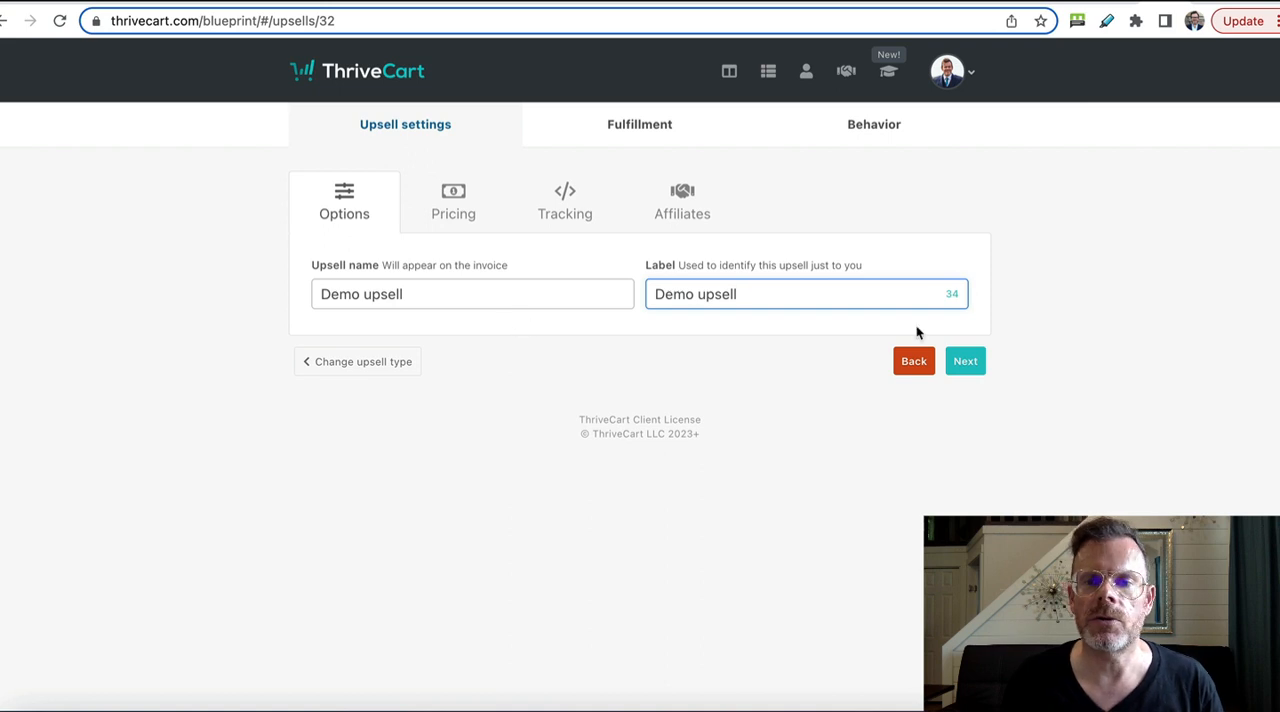
pyautogui.click(966, 364)
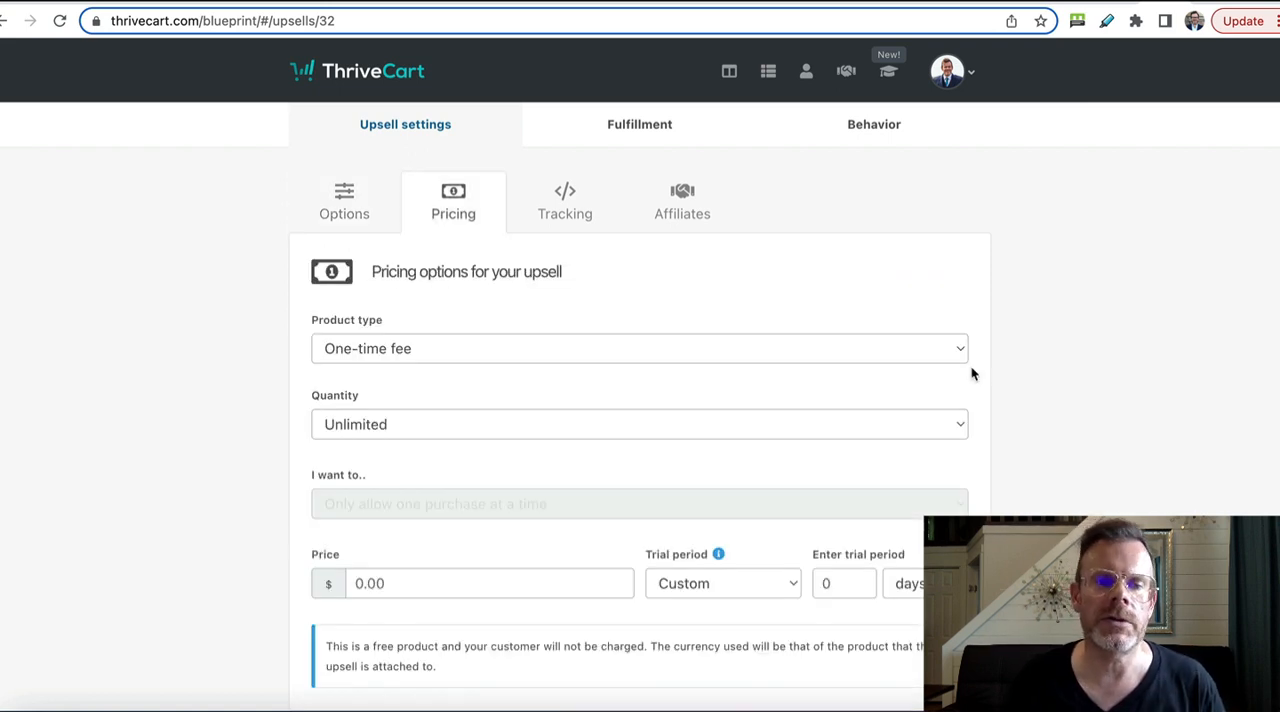
# Step: Price the upsell as a one-time fee of $200 with the trial period set to None, and continue to tracking
pyautogui.scroll(-3, 1000, 372)
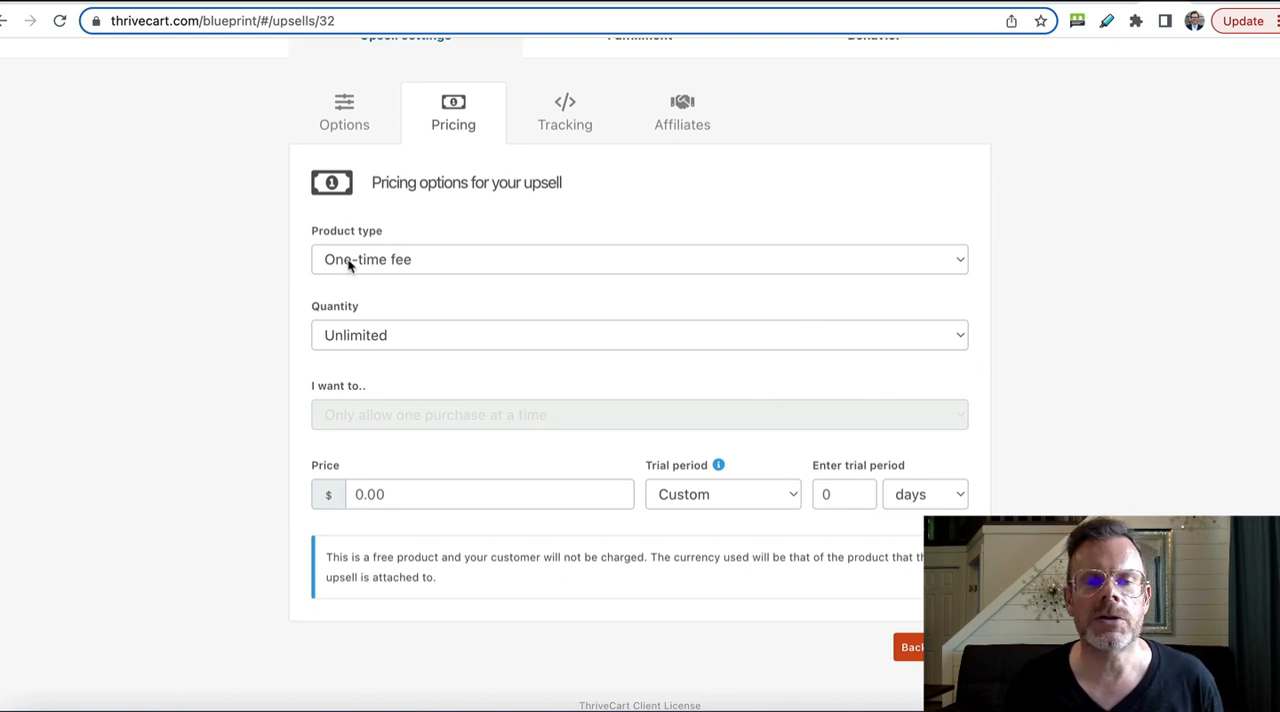
pyautogui.click(350, 262)
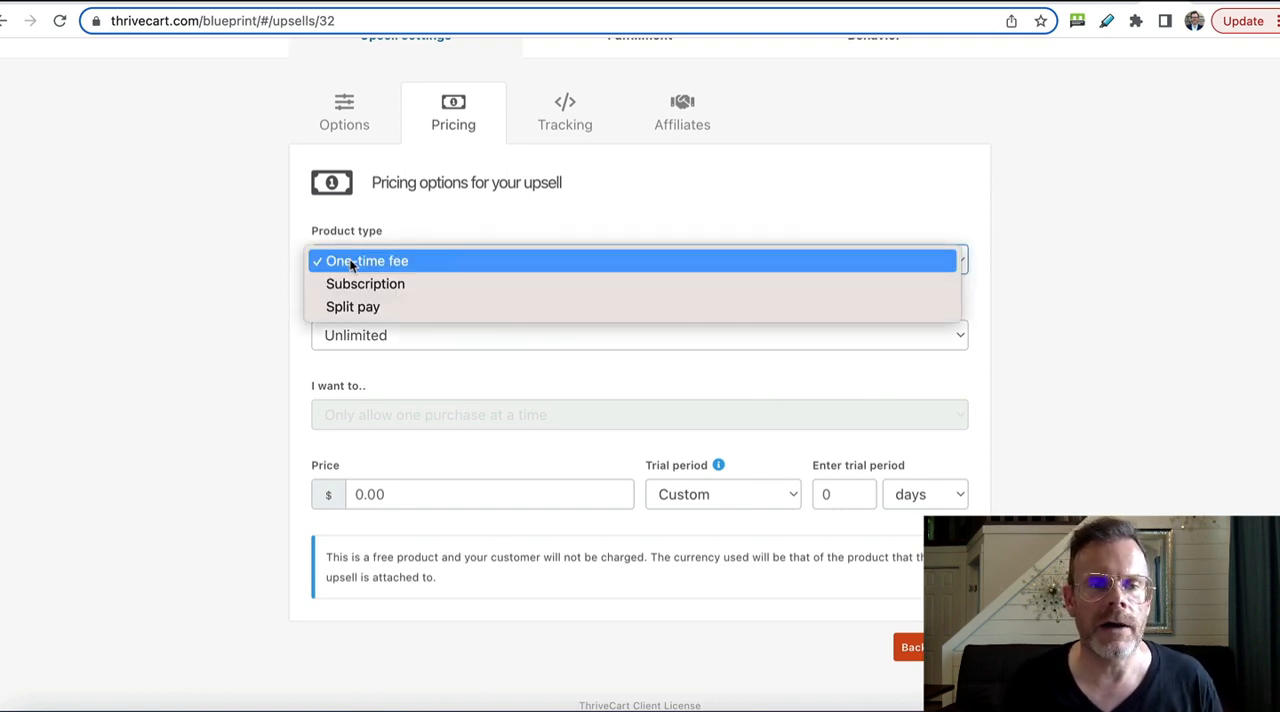
pyautogui.click(352, 262)
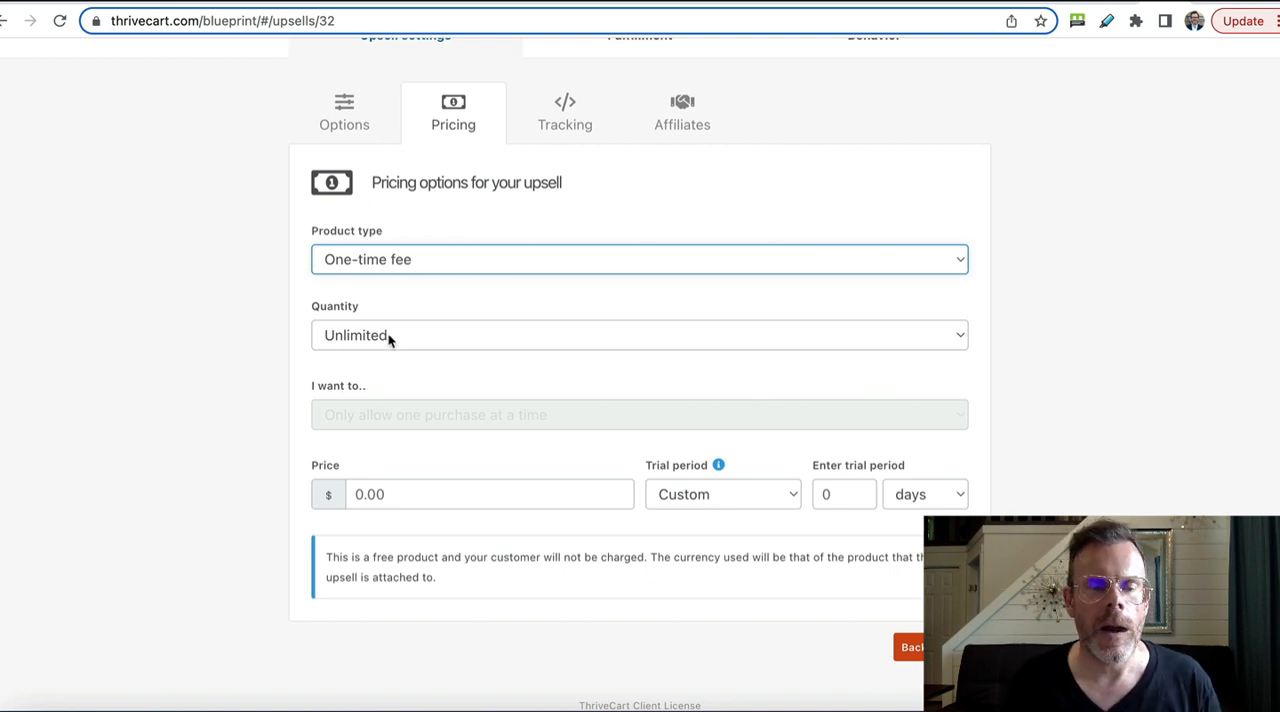
pyautogui.click(405, 497)
pyautogui.write('200')
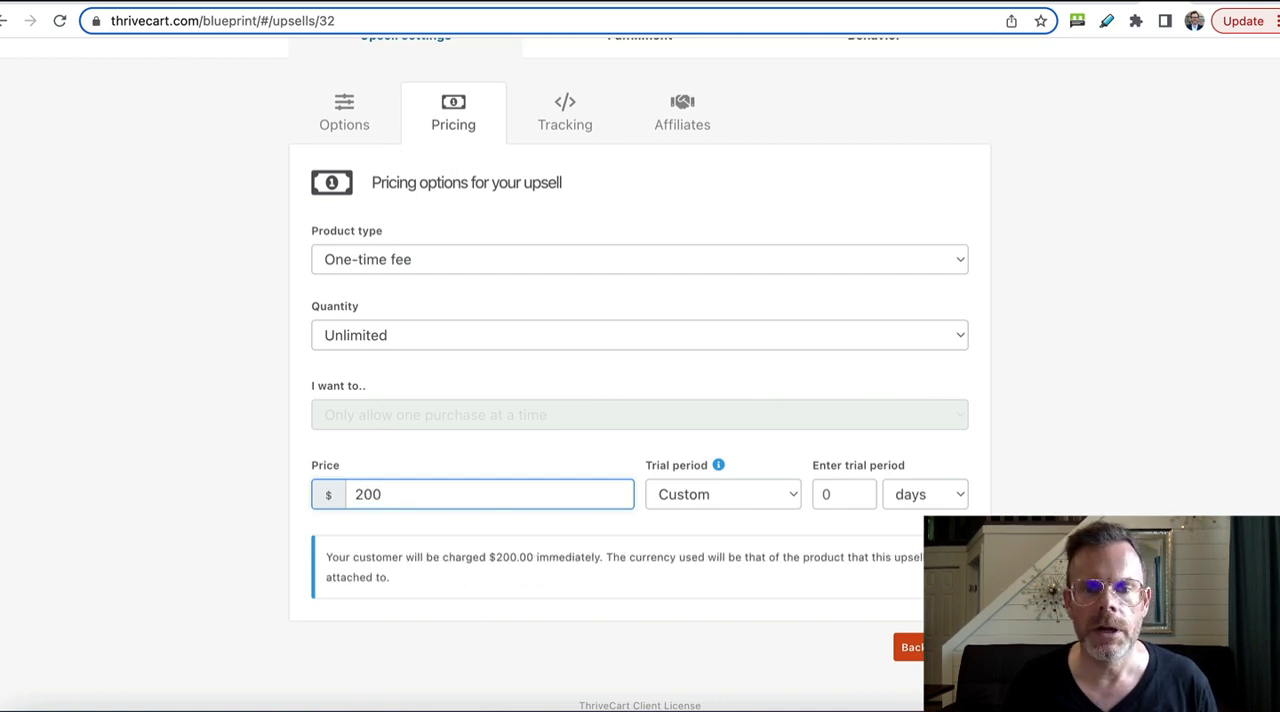
pyautogui.press('Tab')
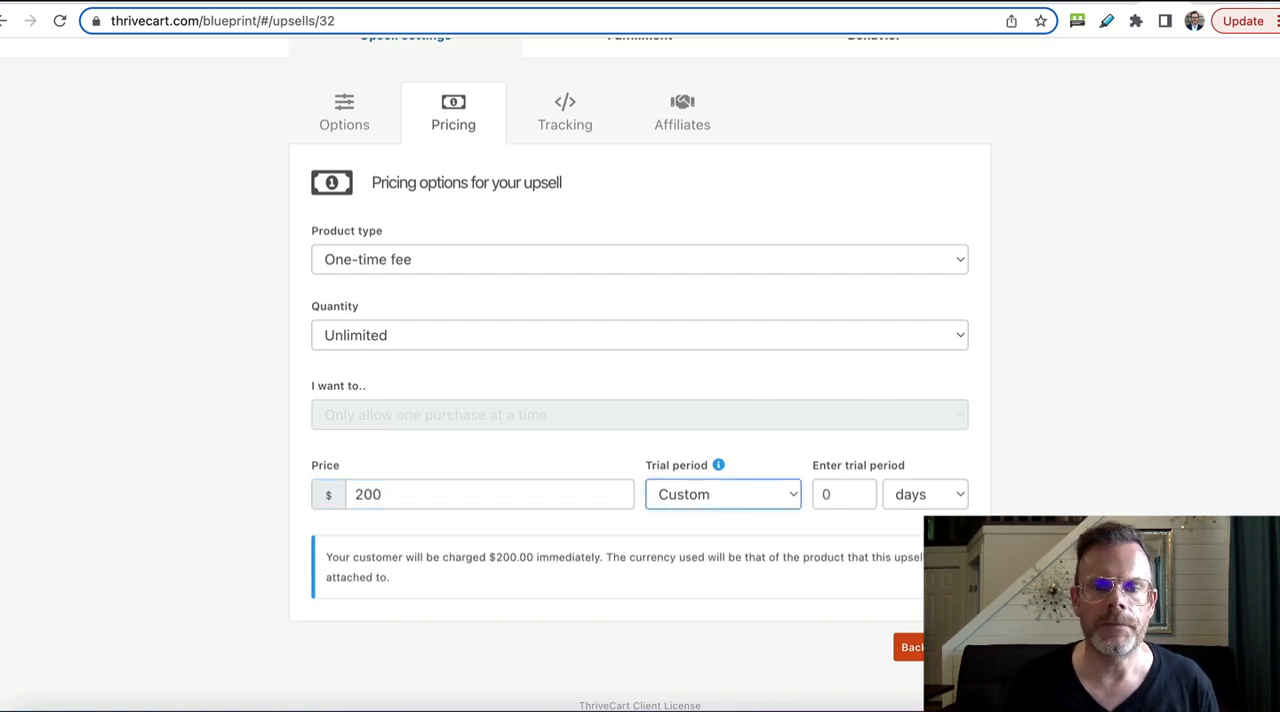
pyautogui.click(765, 503)
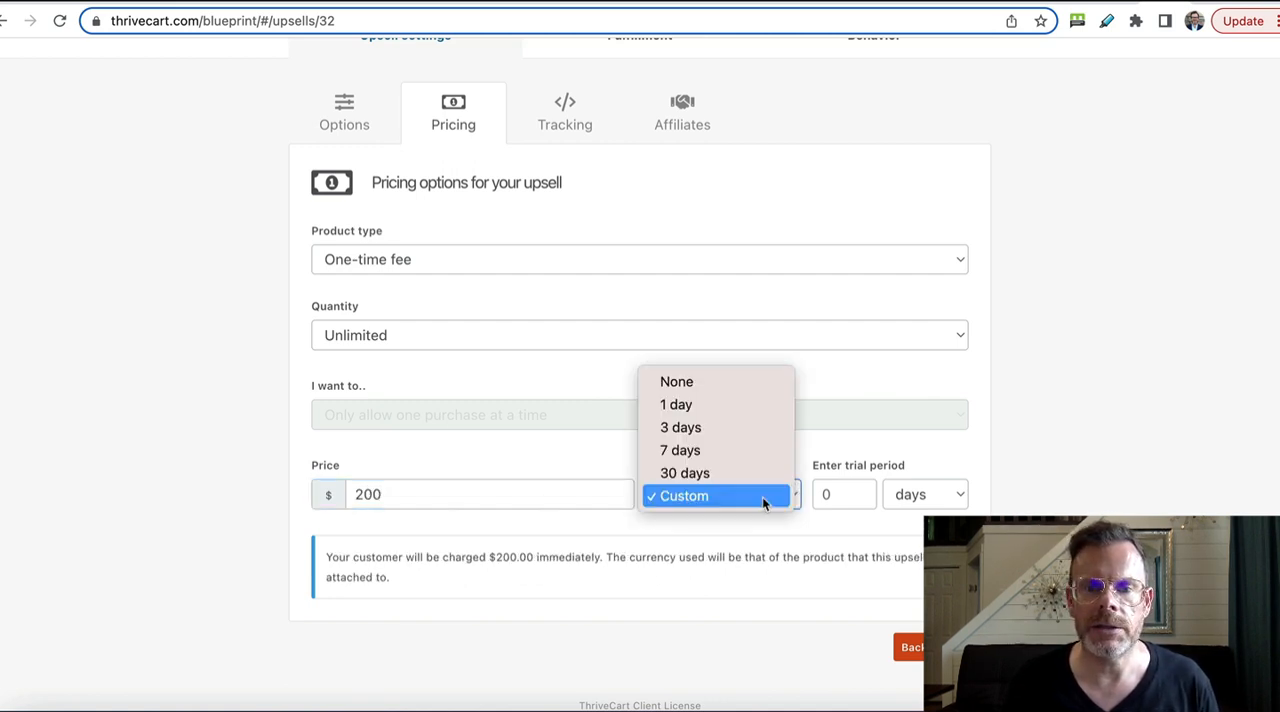
pyautogui.click(716, 382)
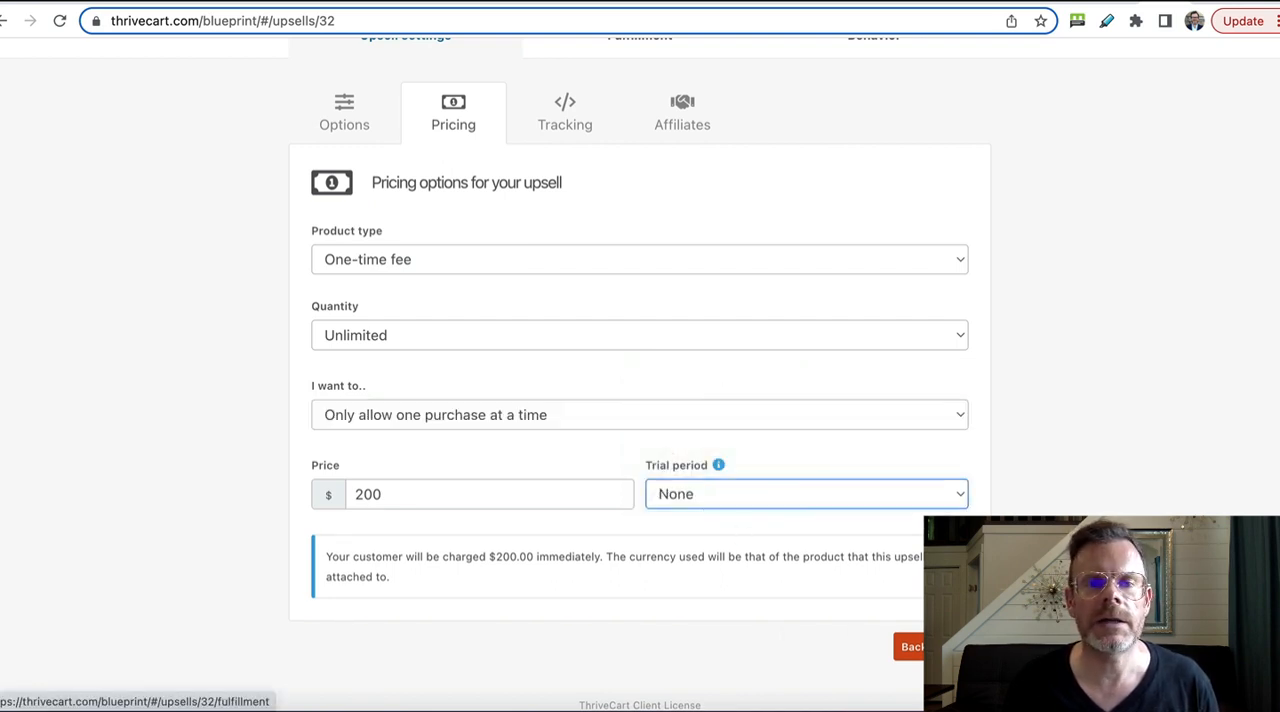
pyautogui.click(965, 646)
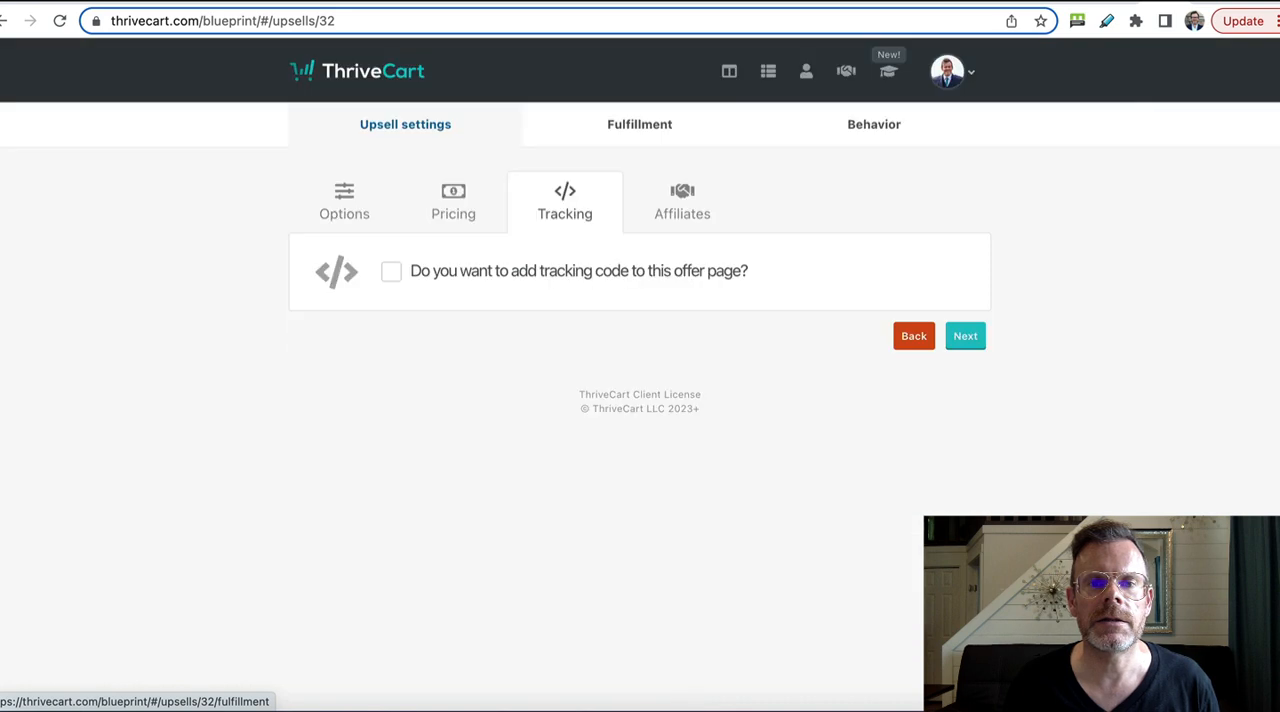
# Step: Title the success page link "Demo upsell name", set its text to "Click here to access my demo upsell", and save the upsell without behavior rules
pyautogui.click(965, 337)
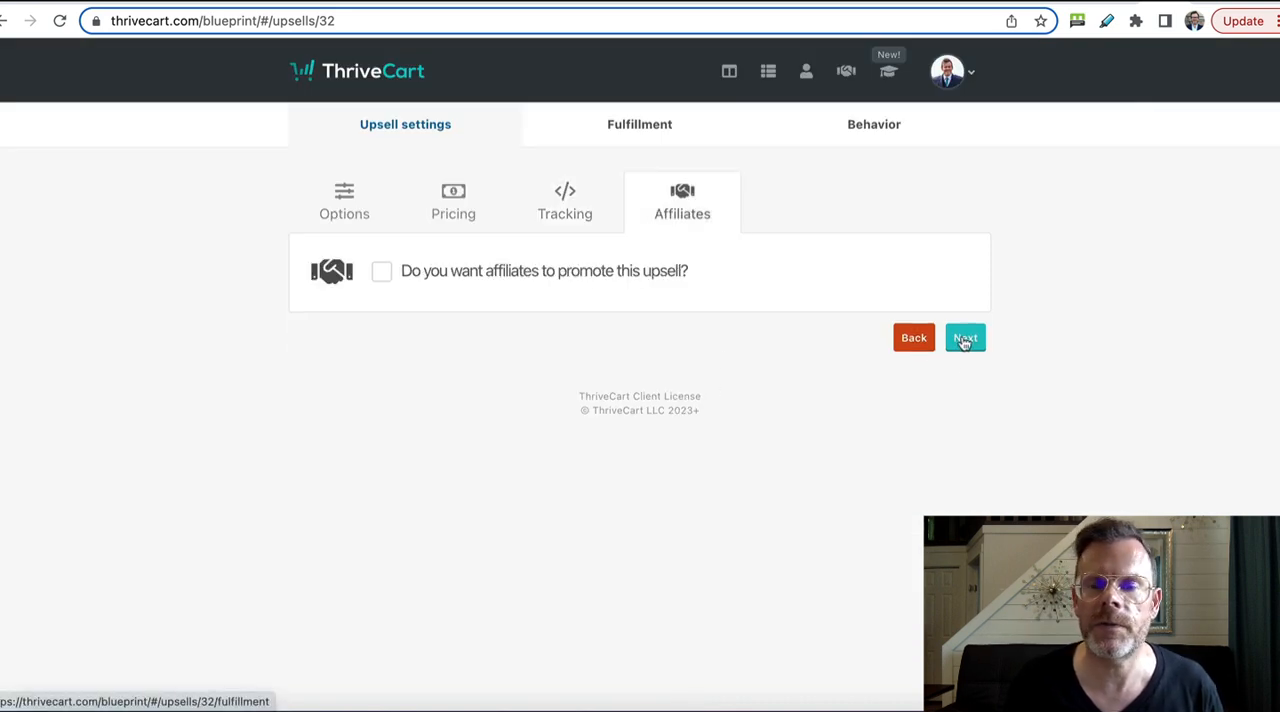
pyautogui.click(965, 339)
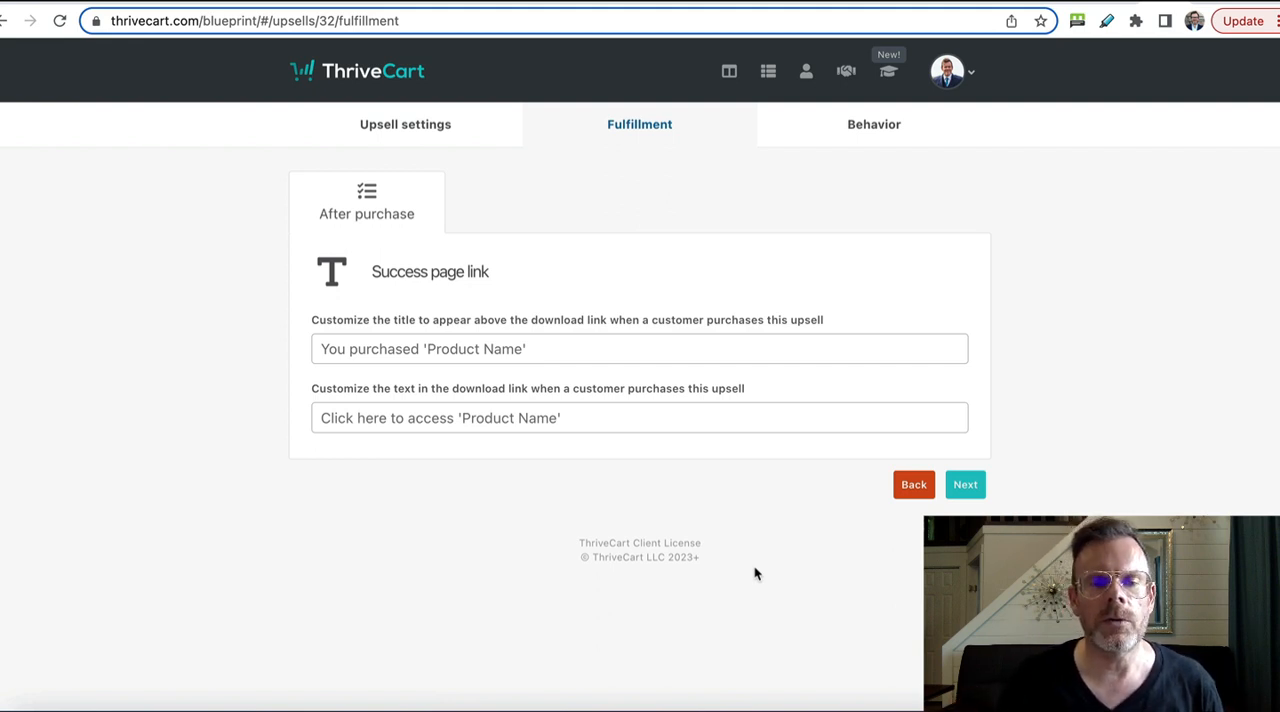
pyautogui.click(397, 345)
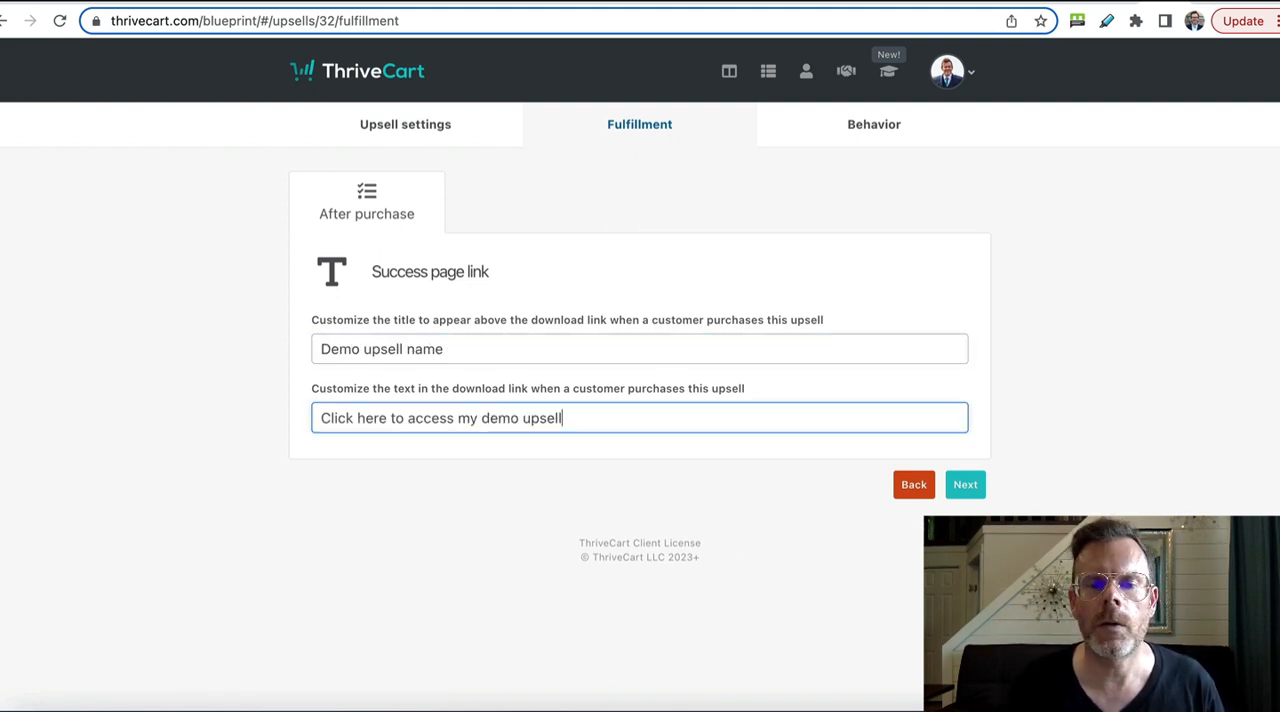
pyautogui.click(966, 488)
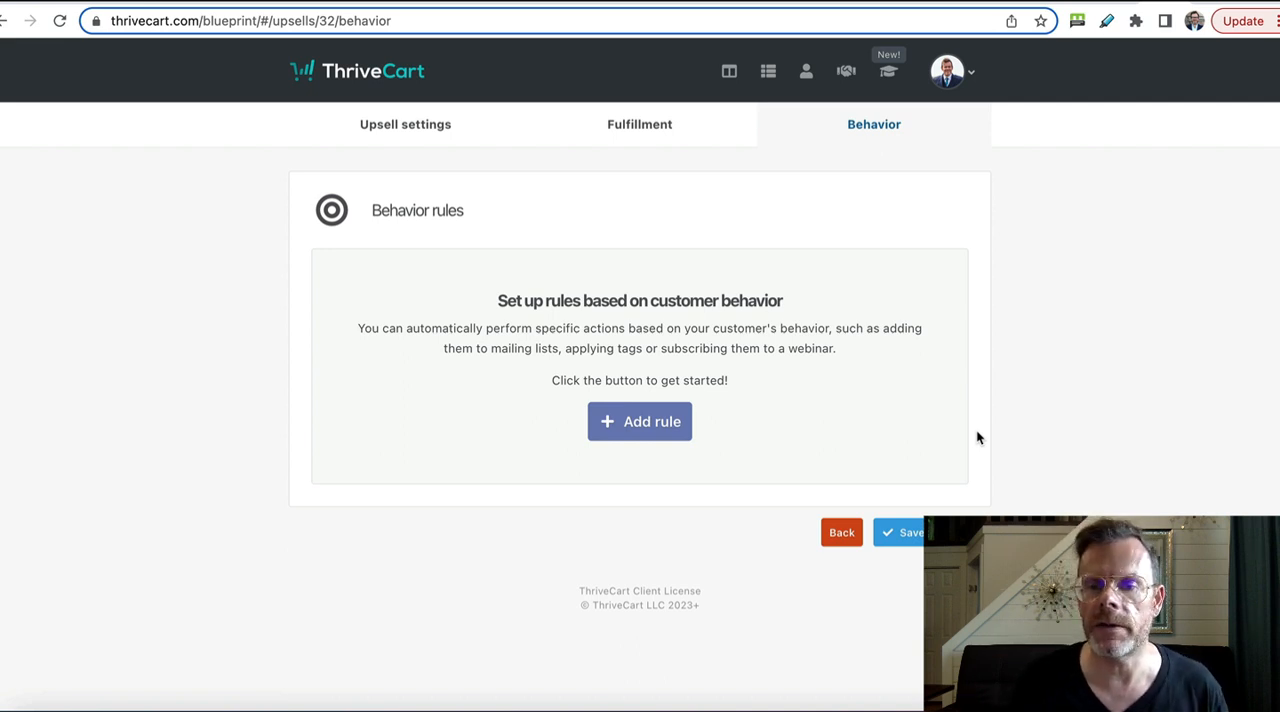
pyautogui.click(905, 532)
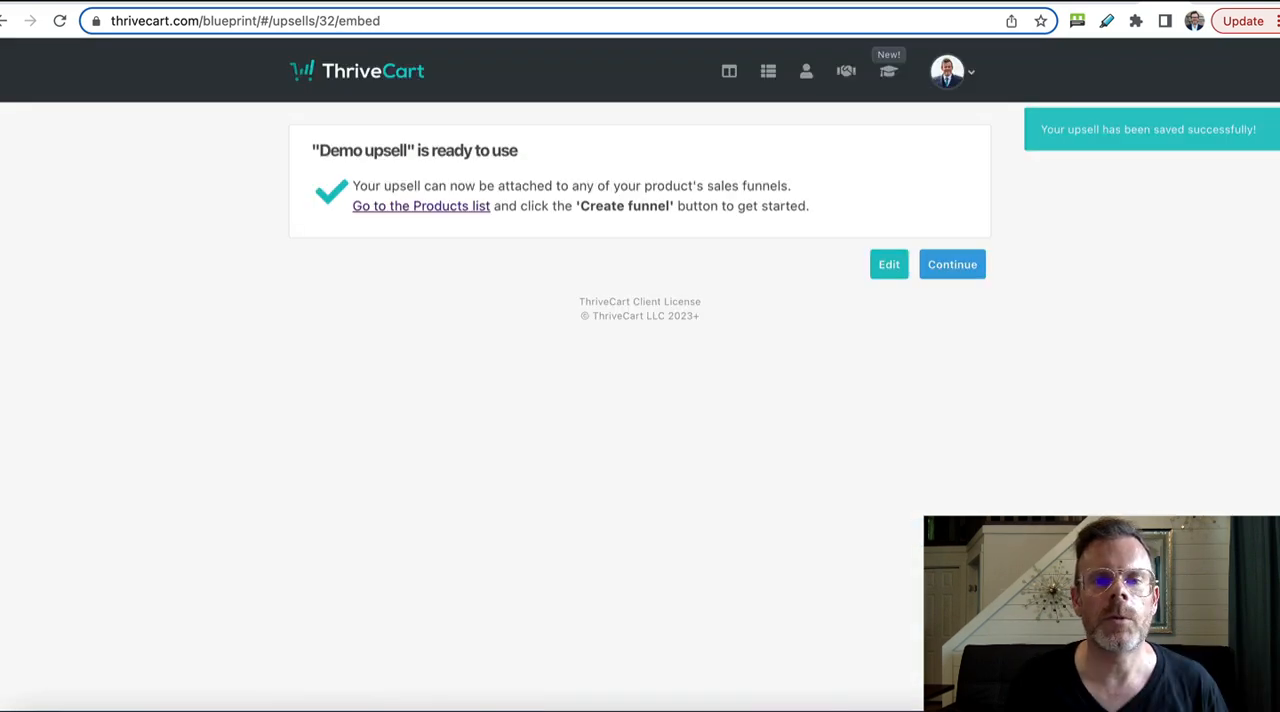
pyautogui.click(953, 266)
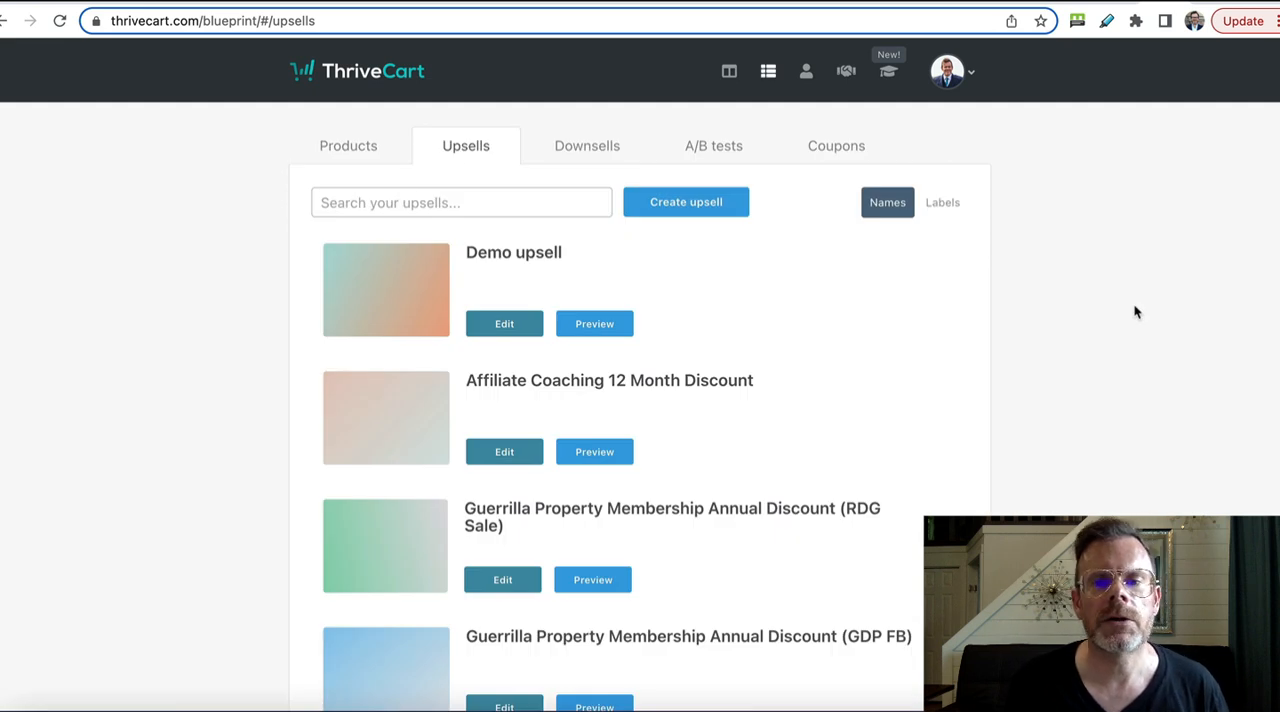
# Step: Open the funnel of "Demo product" from the products list and enable its sales funnel
pyautogui.click(355, 148)
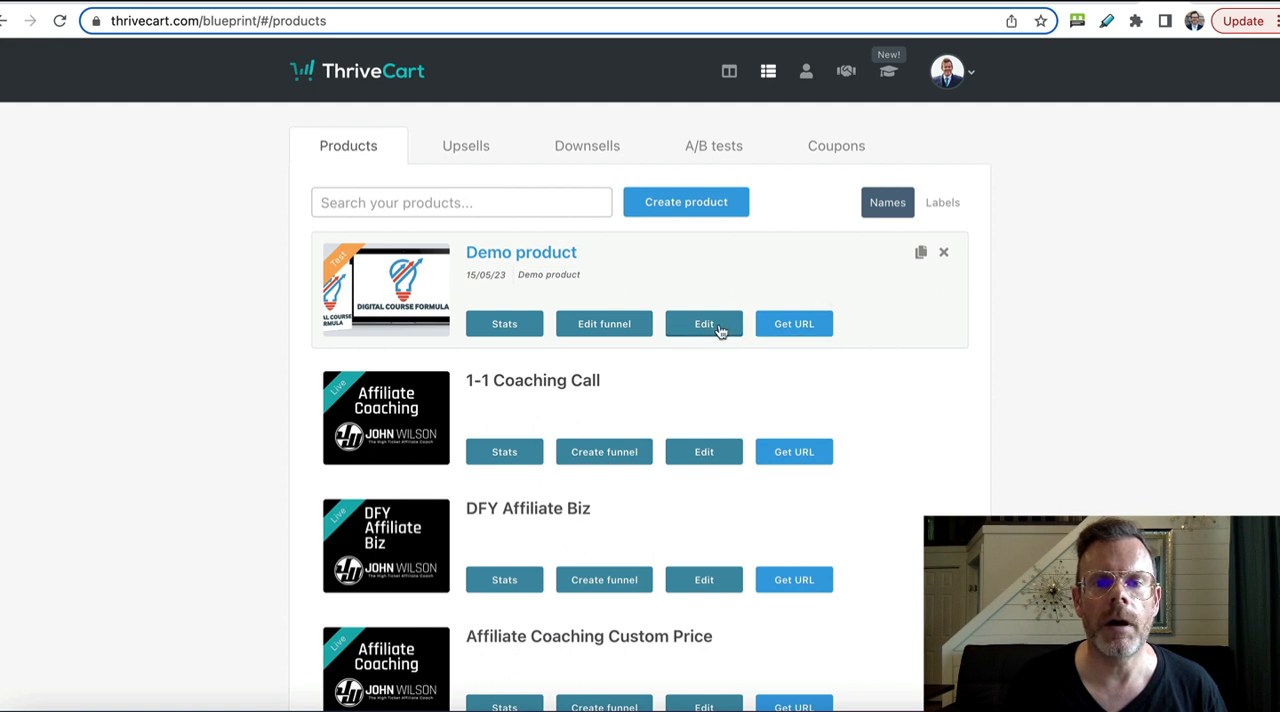
pyautogui.click(621, 329)
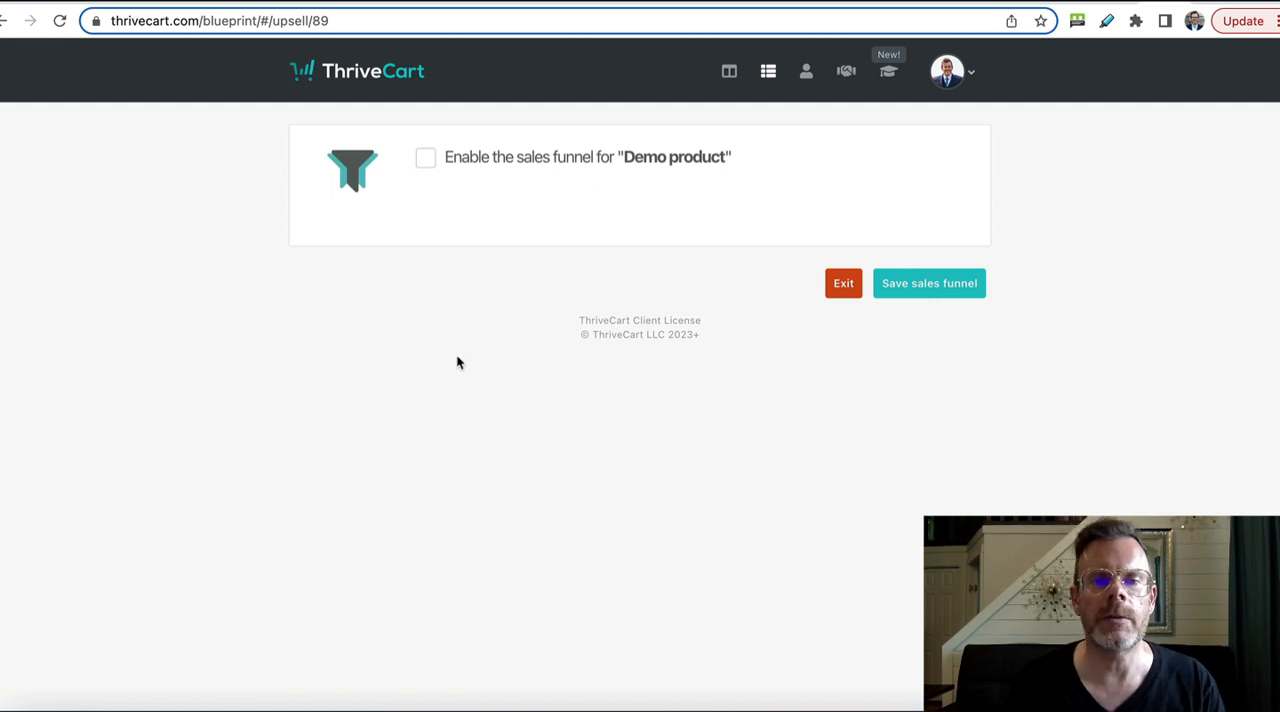
pyautogui.click(426, 163)
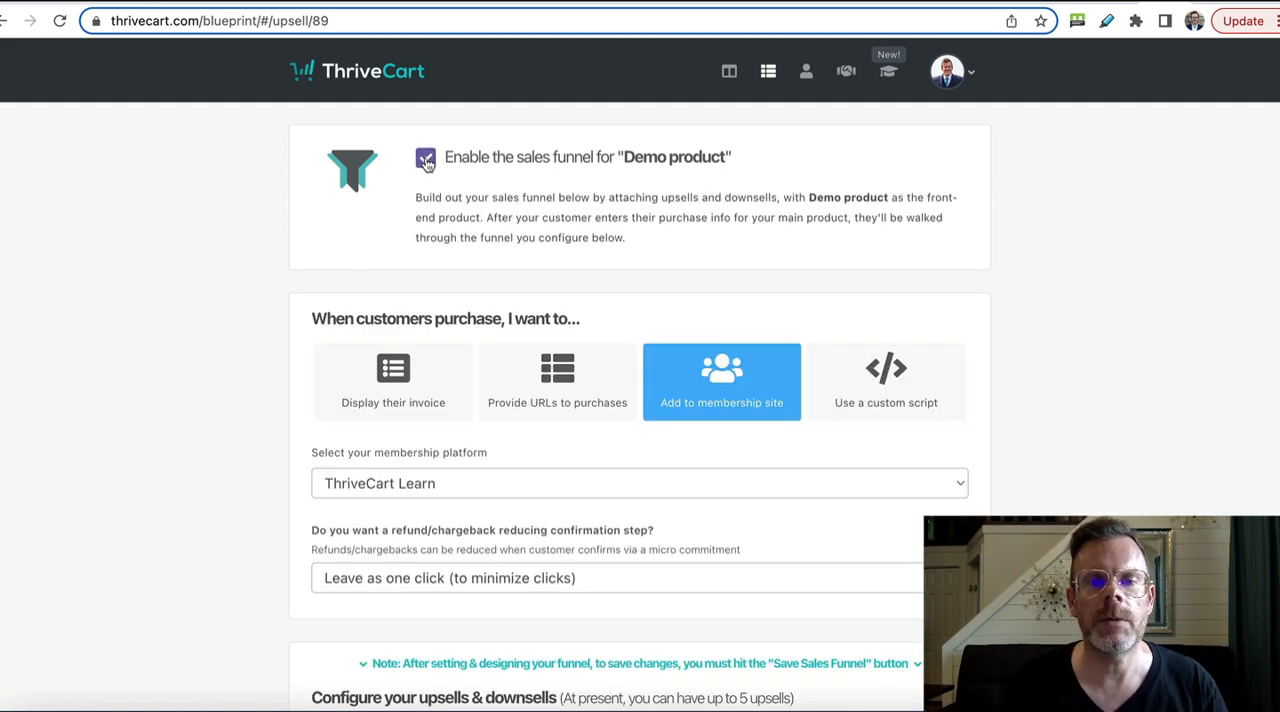
# Step: Choose "Demo upsell" as Upsell #1 in the product's sales funnel
pyautogui.scroll(-3, 239, 367)
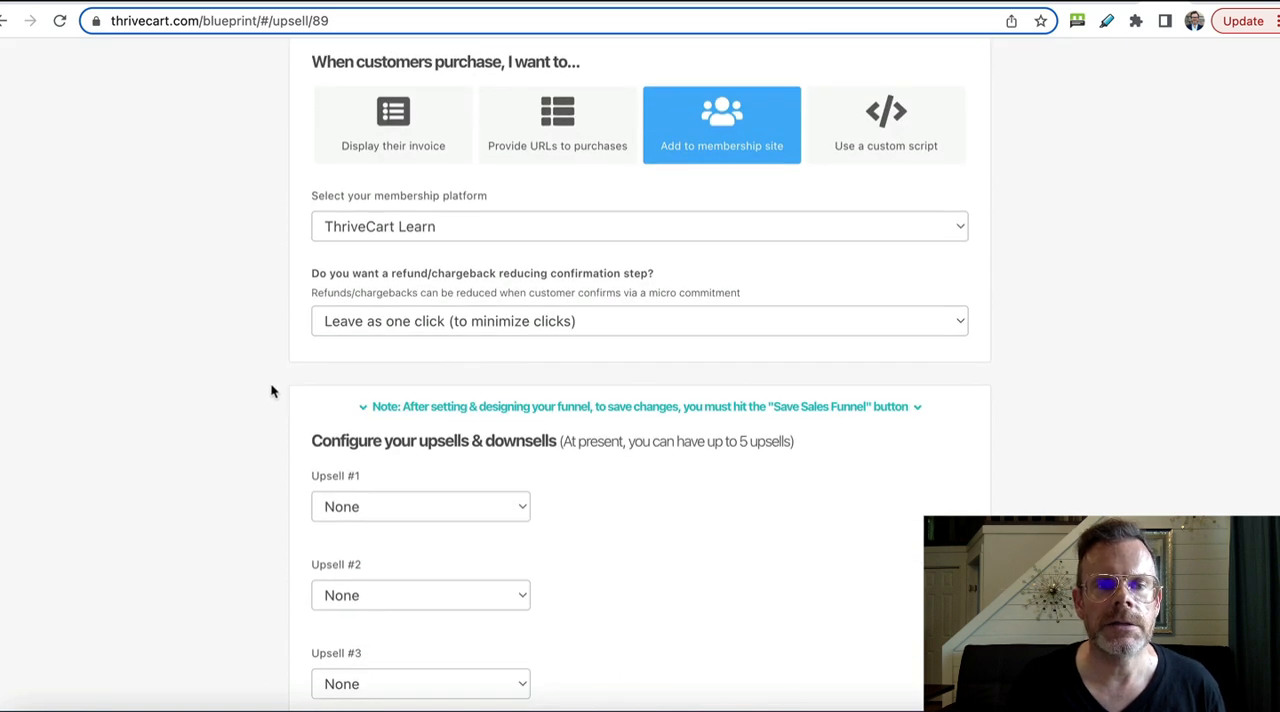
pyautogui.scroll(-3, 267, 390)
pyautogui.scroll(-1, 270, 380)
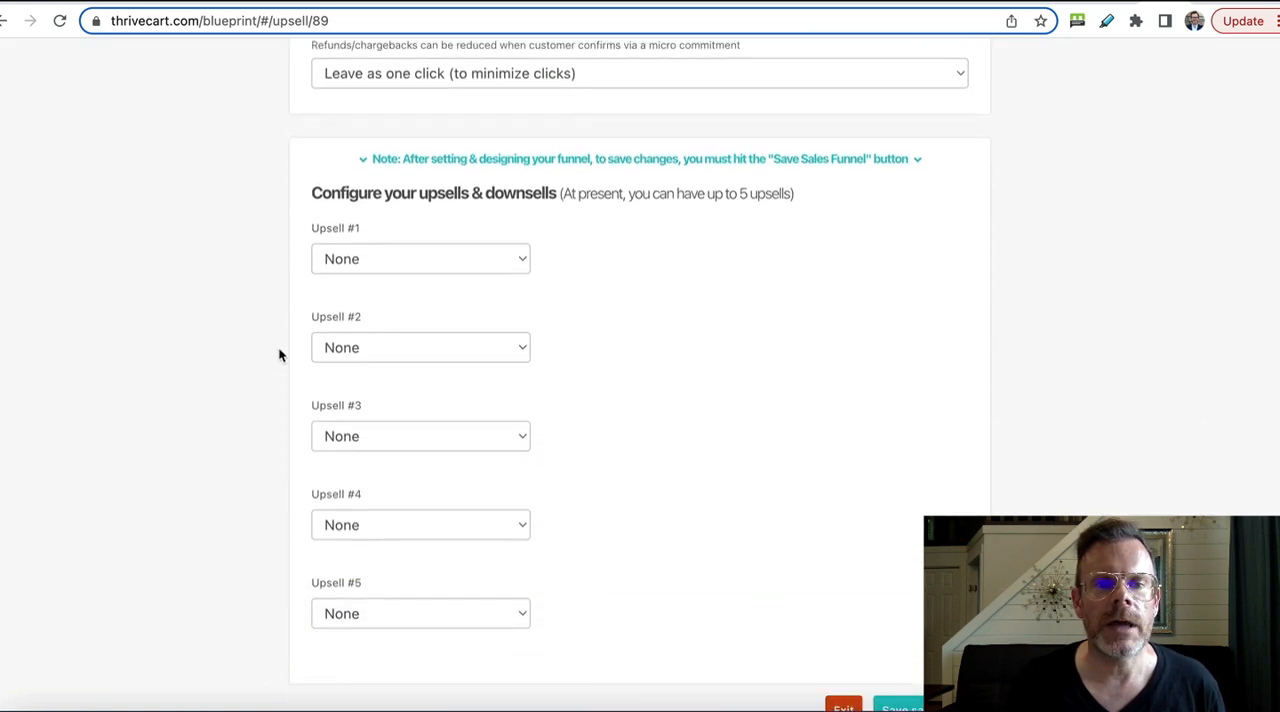
pyautogui.click(439, 262)
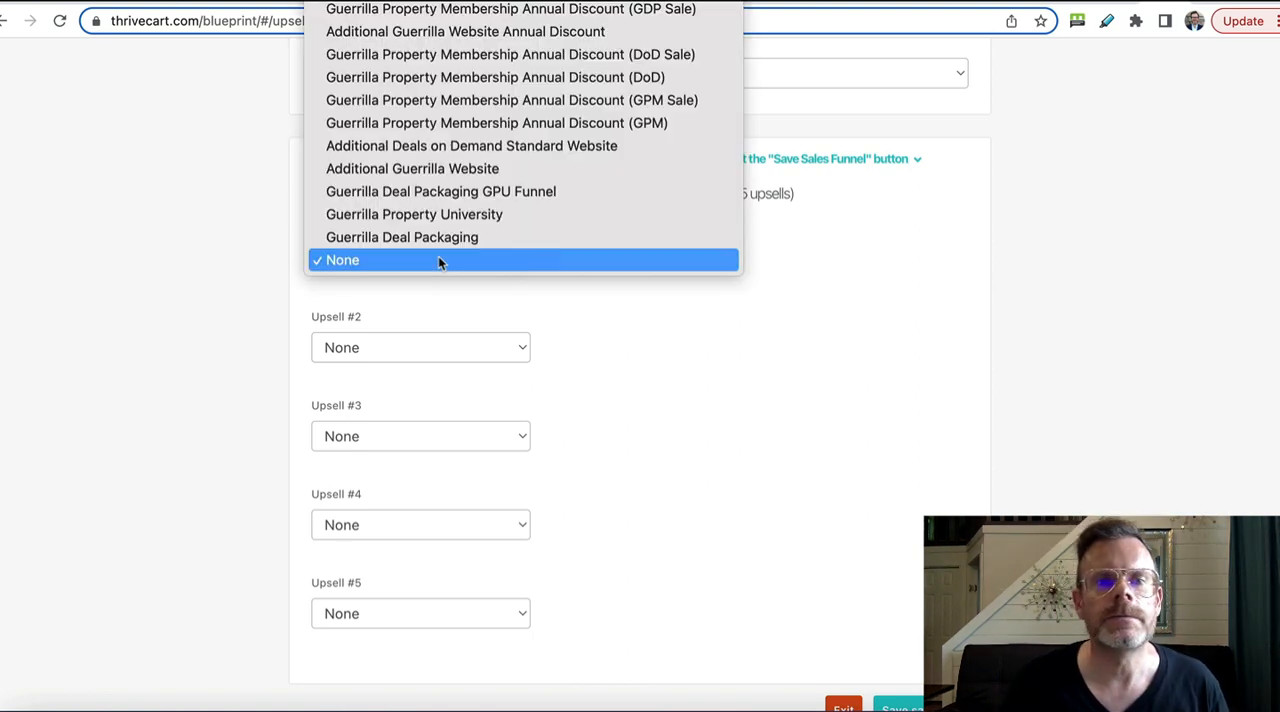
pyautogui.scroll(5, 445, 253)
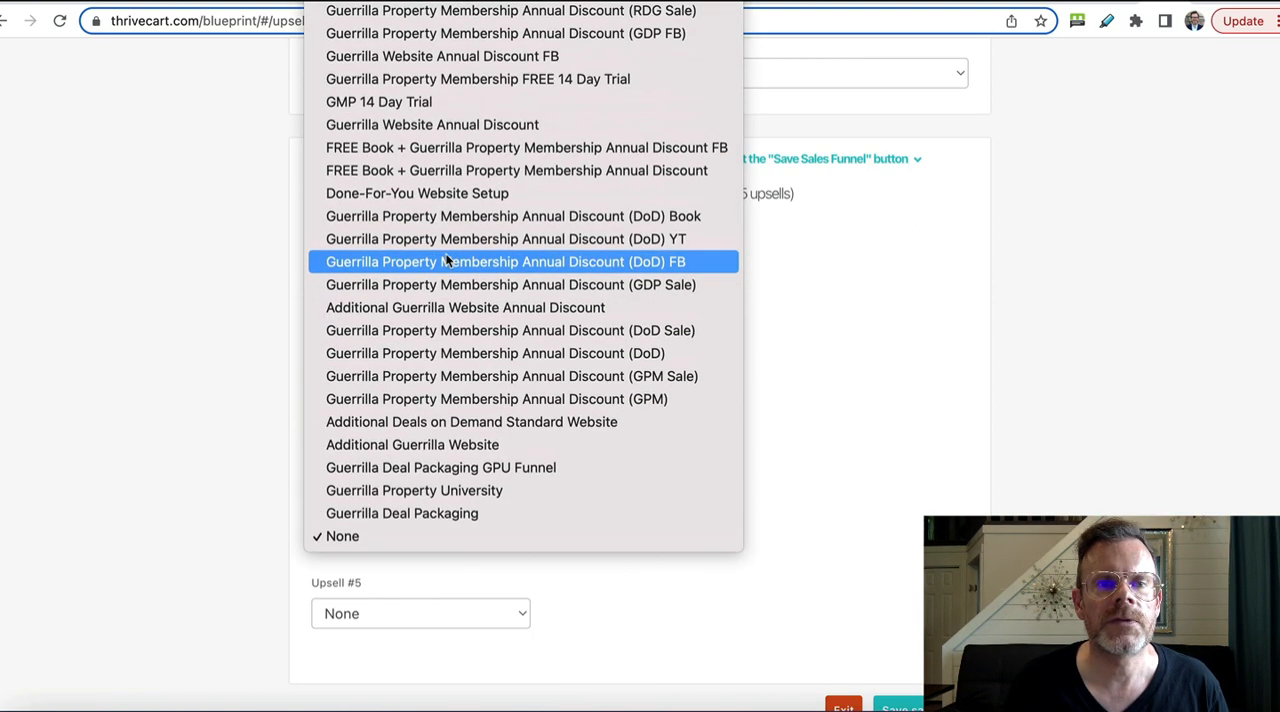
pyautogui.click(445, 3)
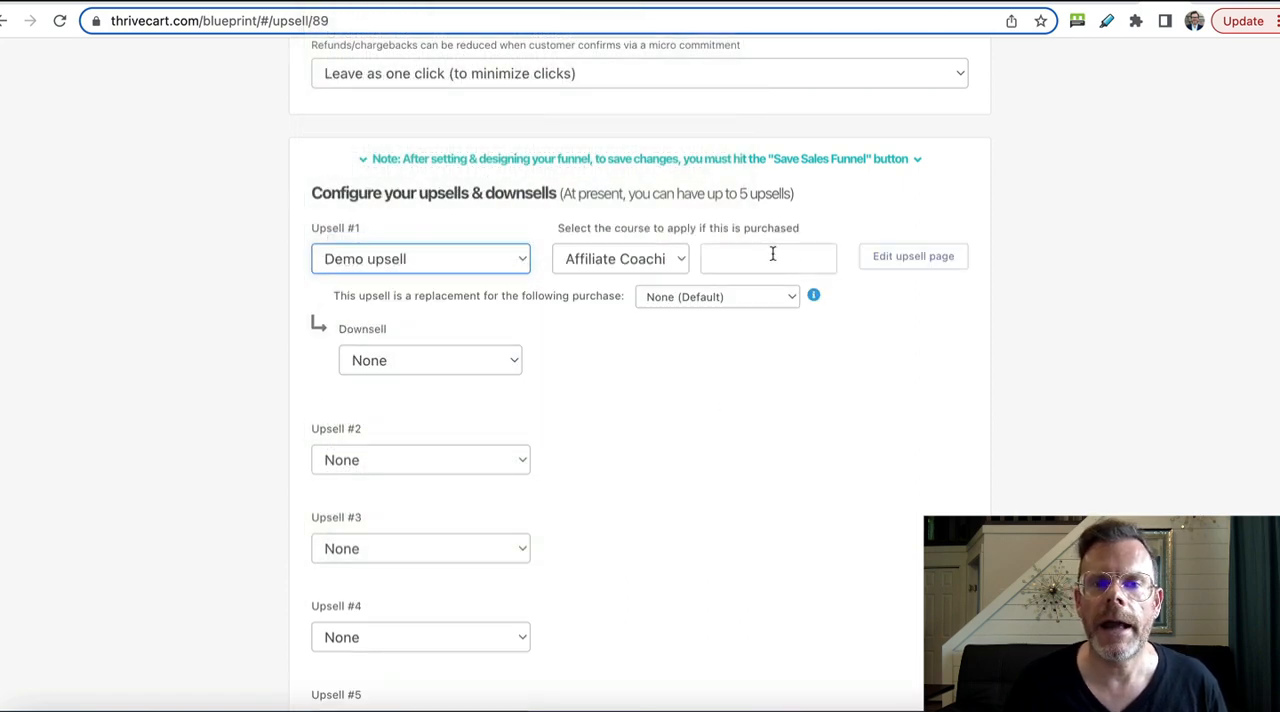
# Step: Add a Video element above the "Stop right now!" offer box on the Demo upsell page and save the page design
pyautogui.click(933, 266)
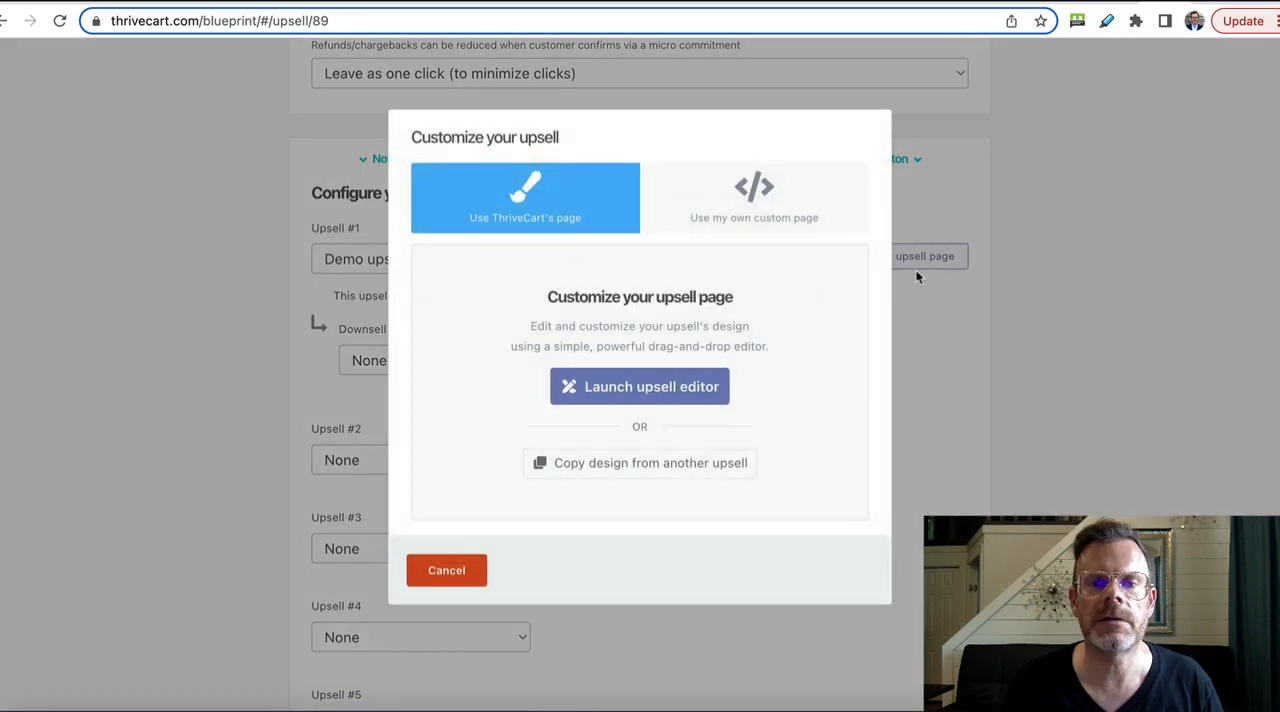
pyautogui.click(600, 389)
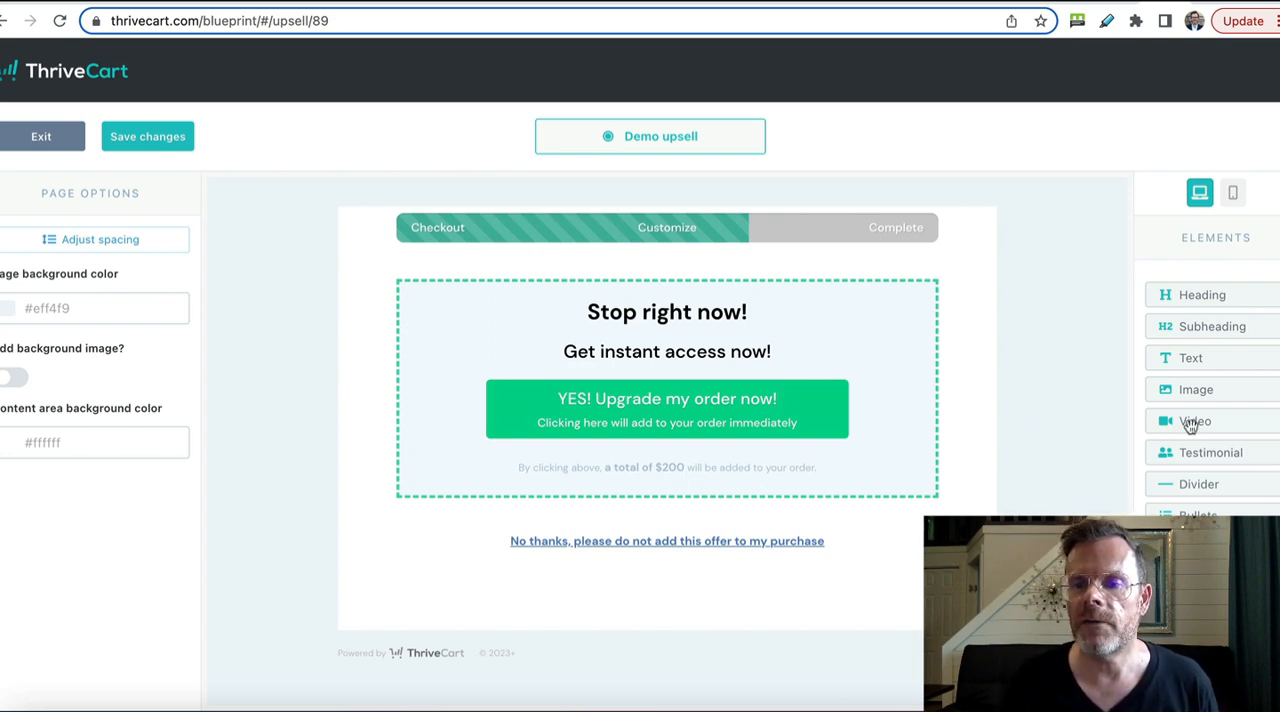
pyautogui.moveTo(1195, 421); pyautogui.dragTo(729, 329)
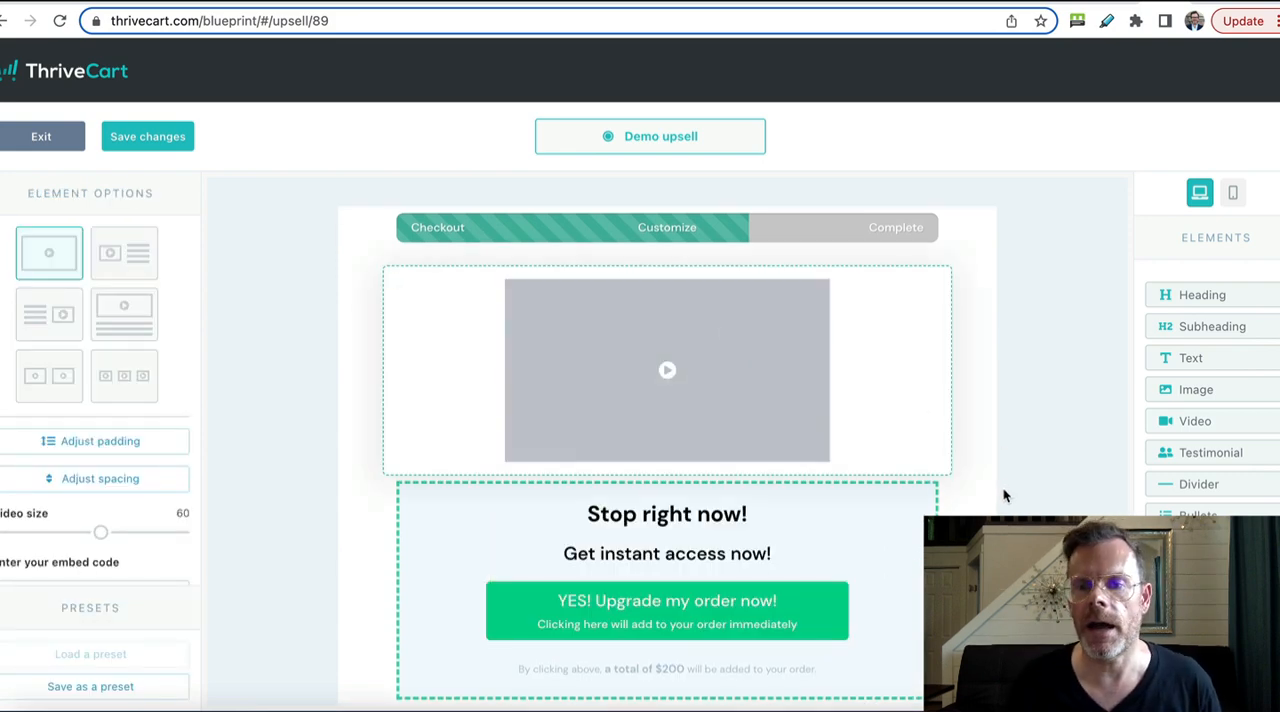
pyautogui.scroll(-2, 998, 491)
pyautogui.scroll(3, 998, 499)
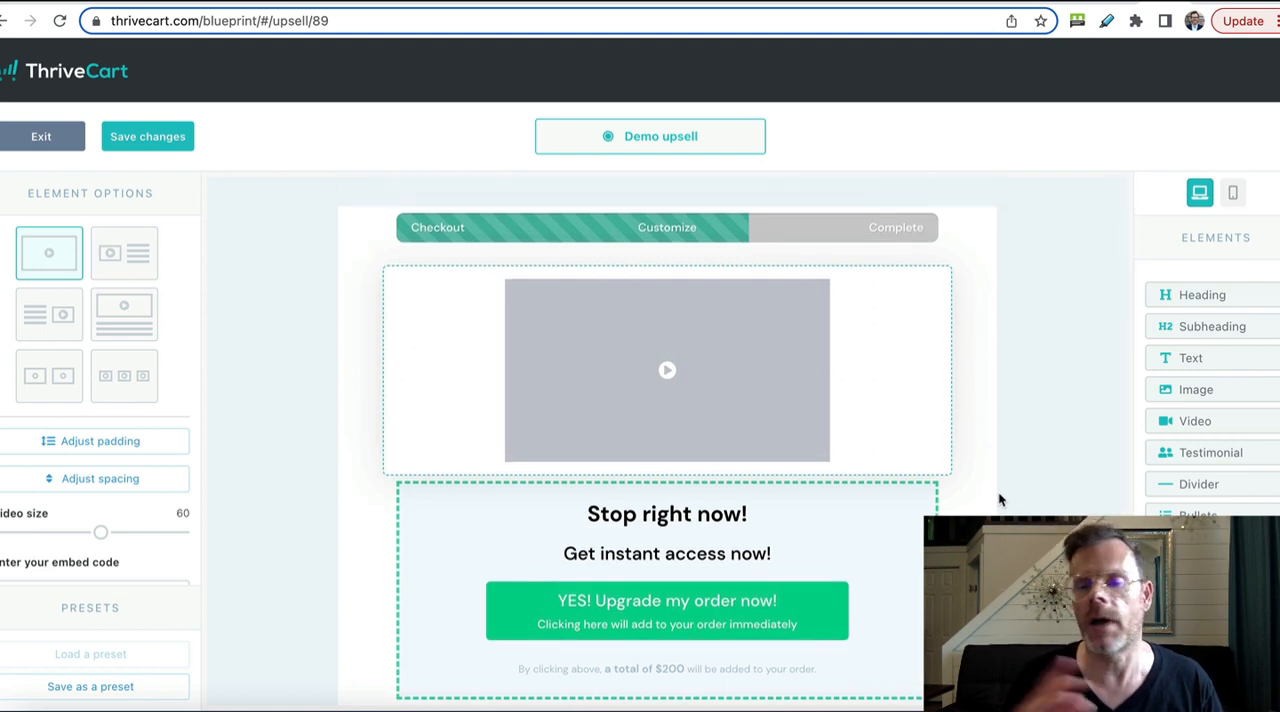
pyautogui.scroll(-2, 1104, 468)
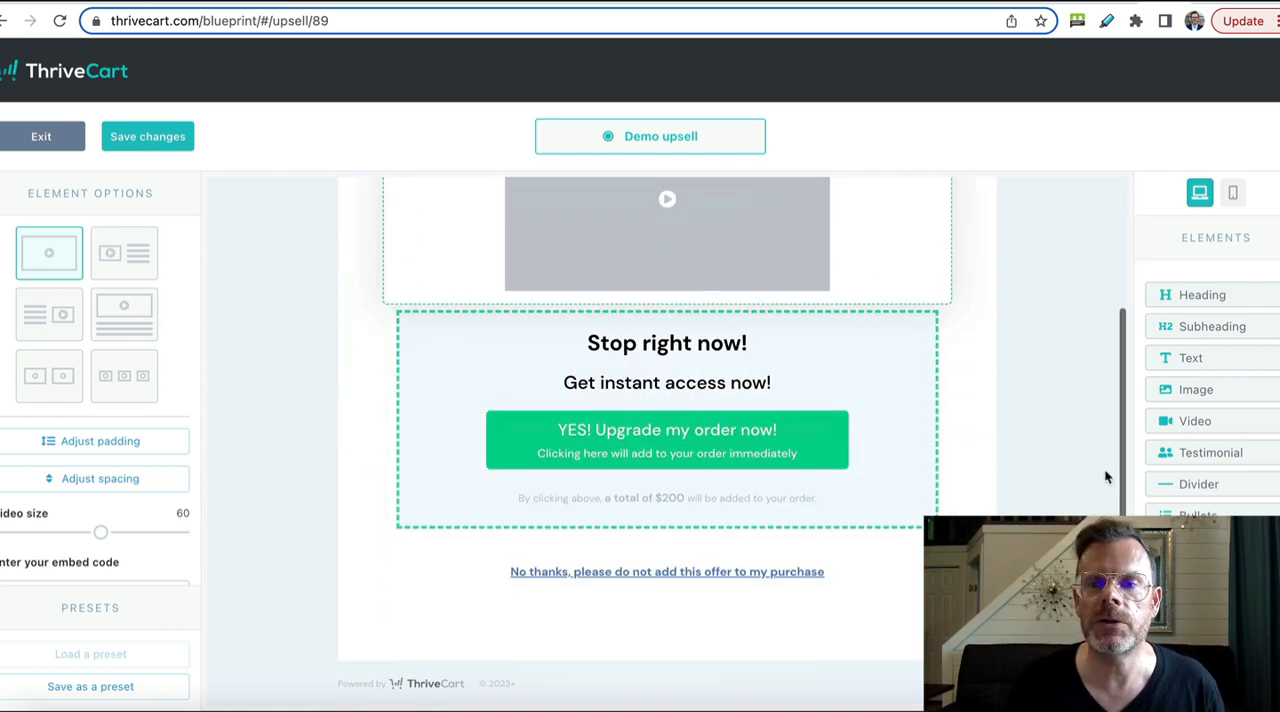
pyautogui.scroll(2, 1104, 468)
pyautogui.click(140, 137)
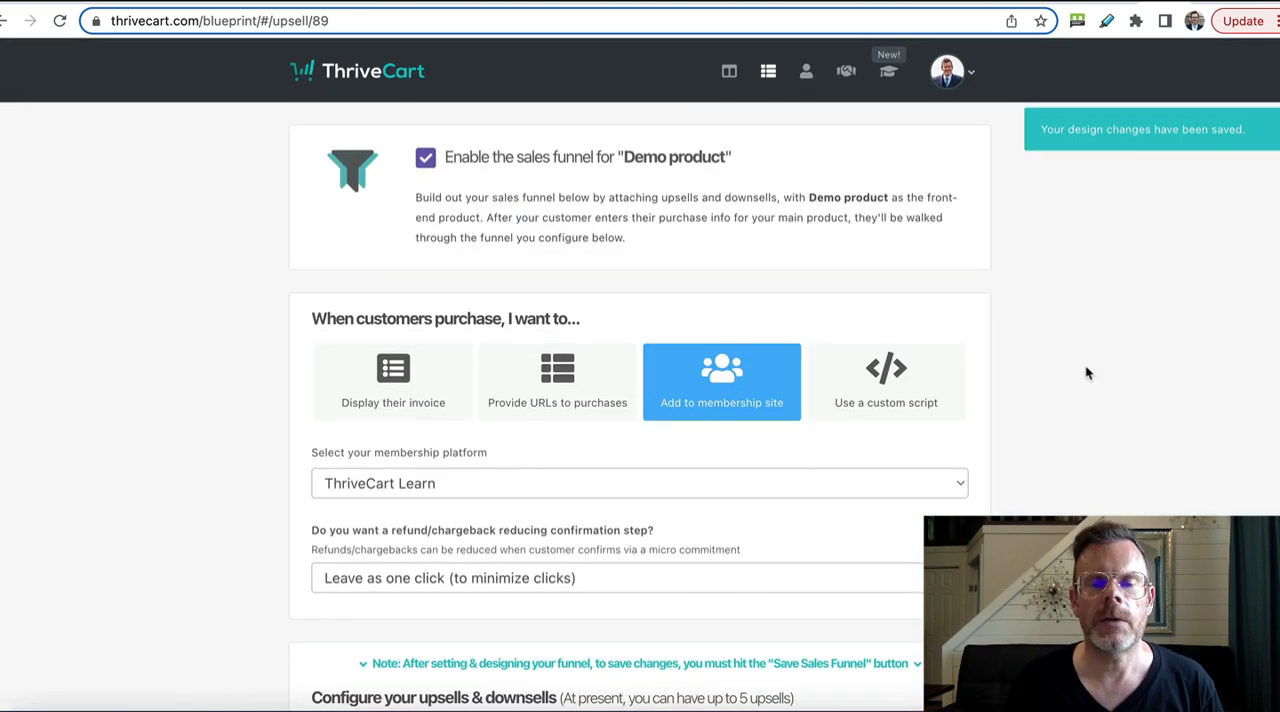
# Step: Save the sales funnel for "Demo product"
pyautogui.scroll(-7, 1088, 373)
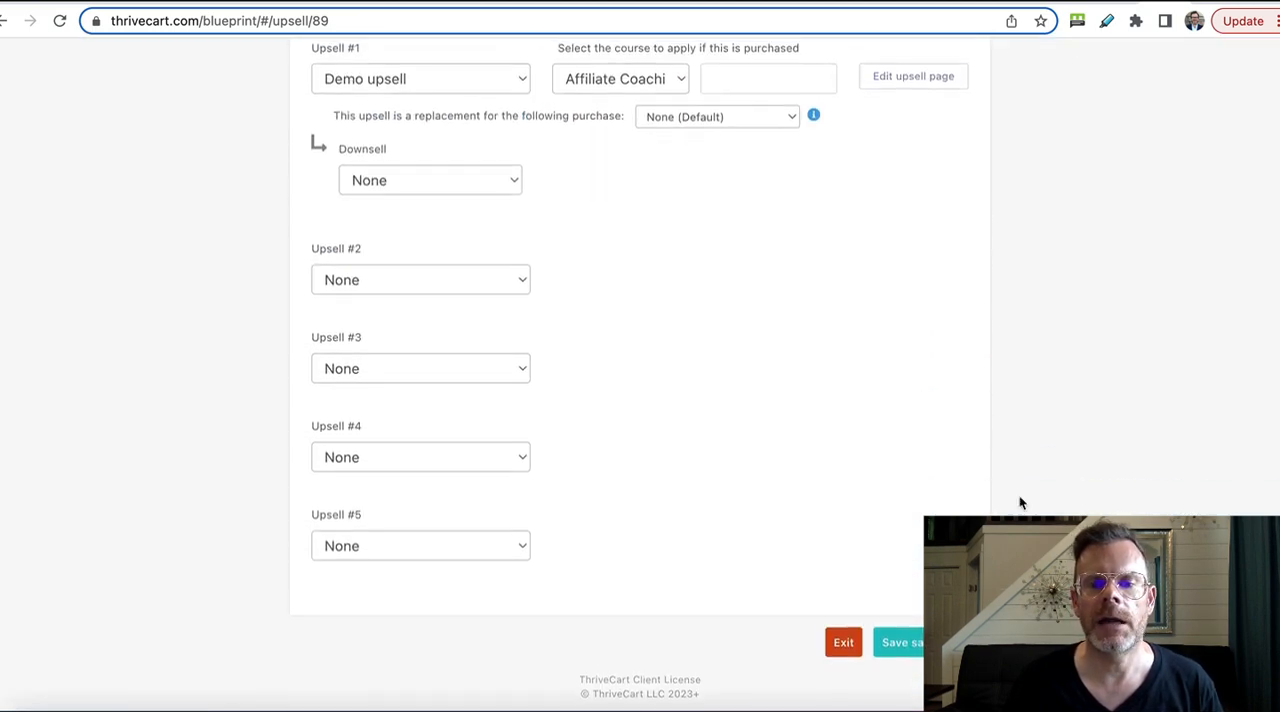
pyautogui.click(940, 635)
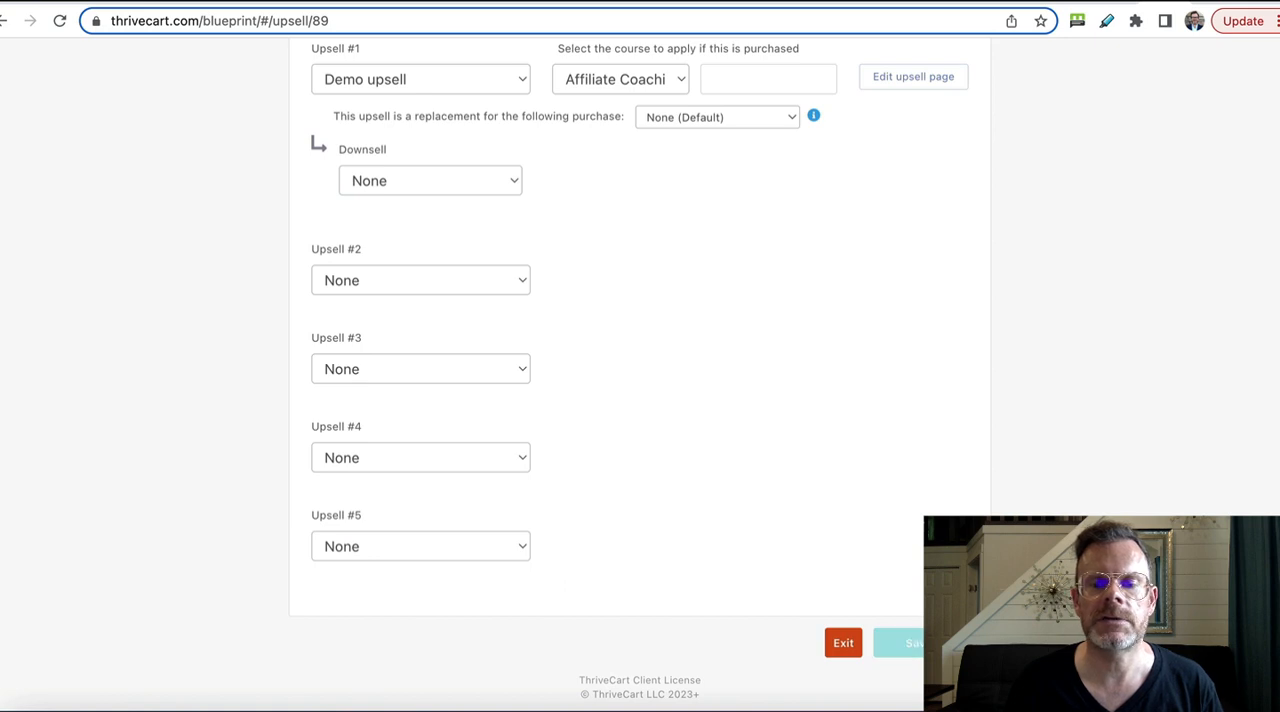
# Step: Open the test-mode checkout page of "Demo product" from its checkout URLs
pyautogui.scroll(2, 940, 635)
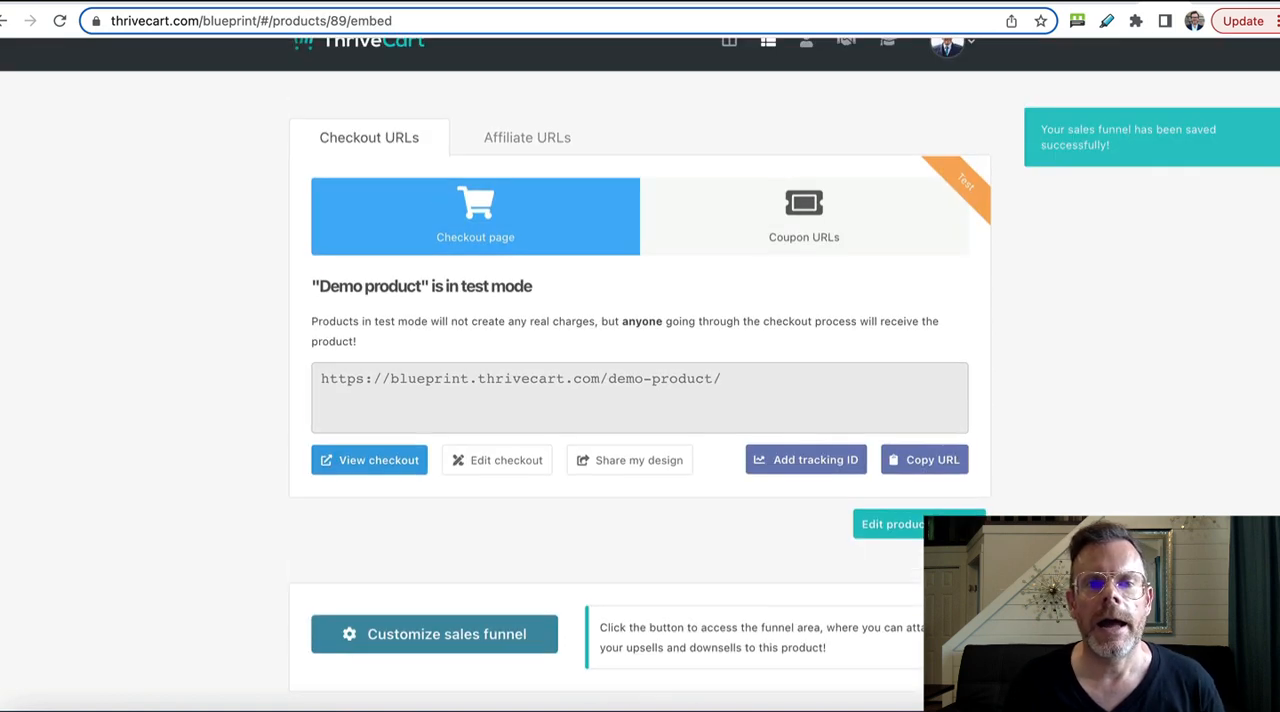
pyautogui.click(692, 409)
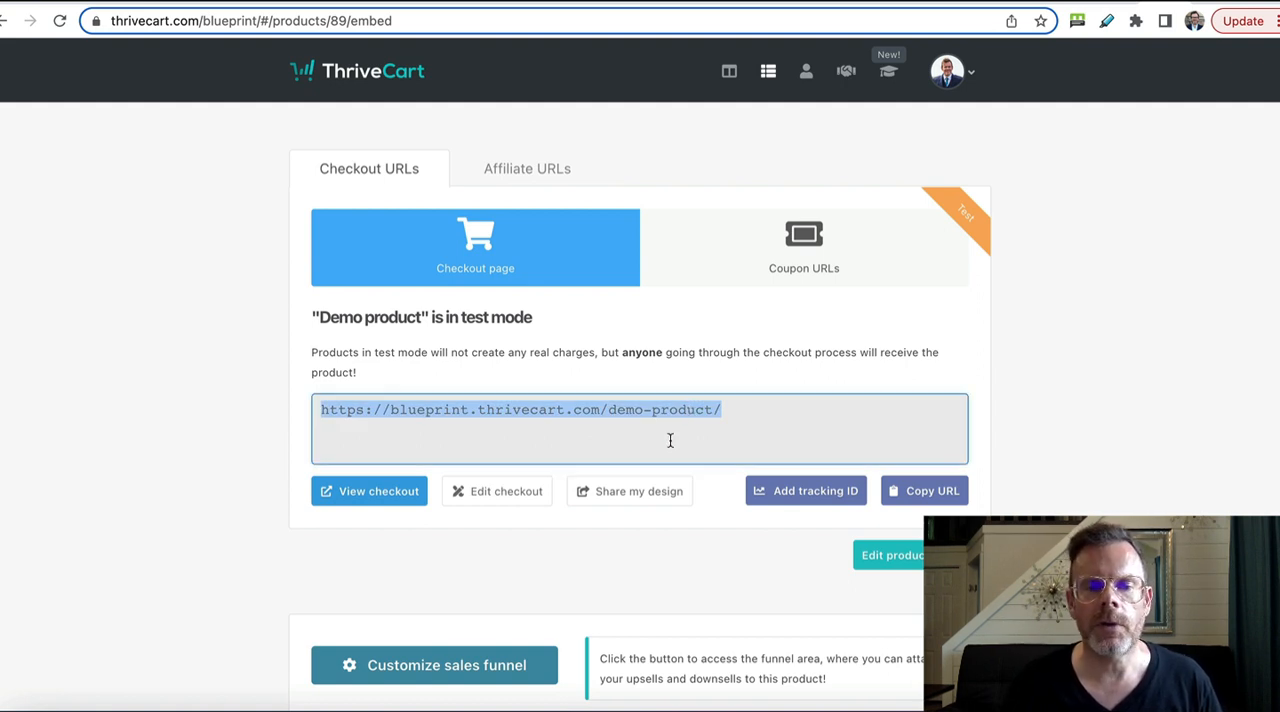
pyautogui.click(379, 494)
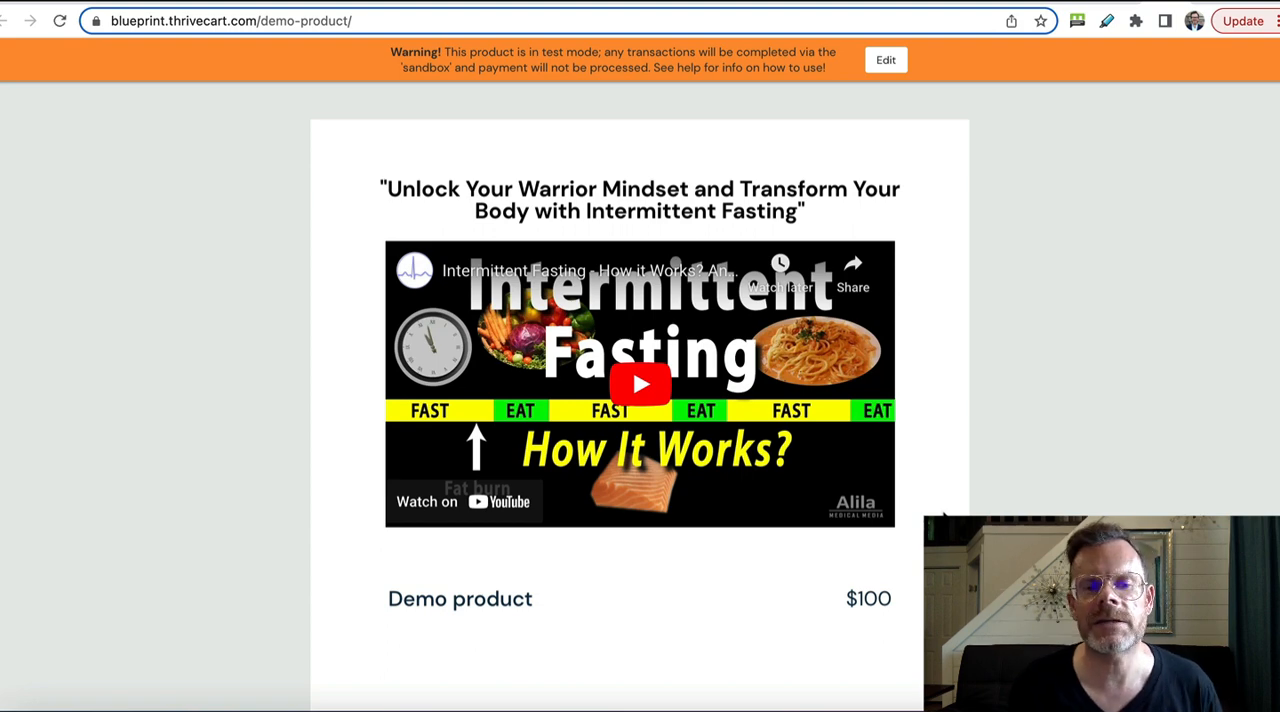
# Step: Proceed from the customer contact information to the payment stage of the "Demo product" checkout
pyautogui.scroll(-5, 944, 516)
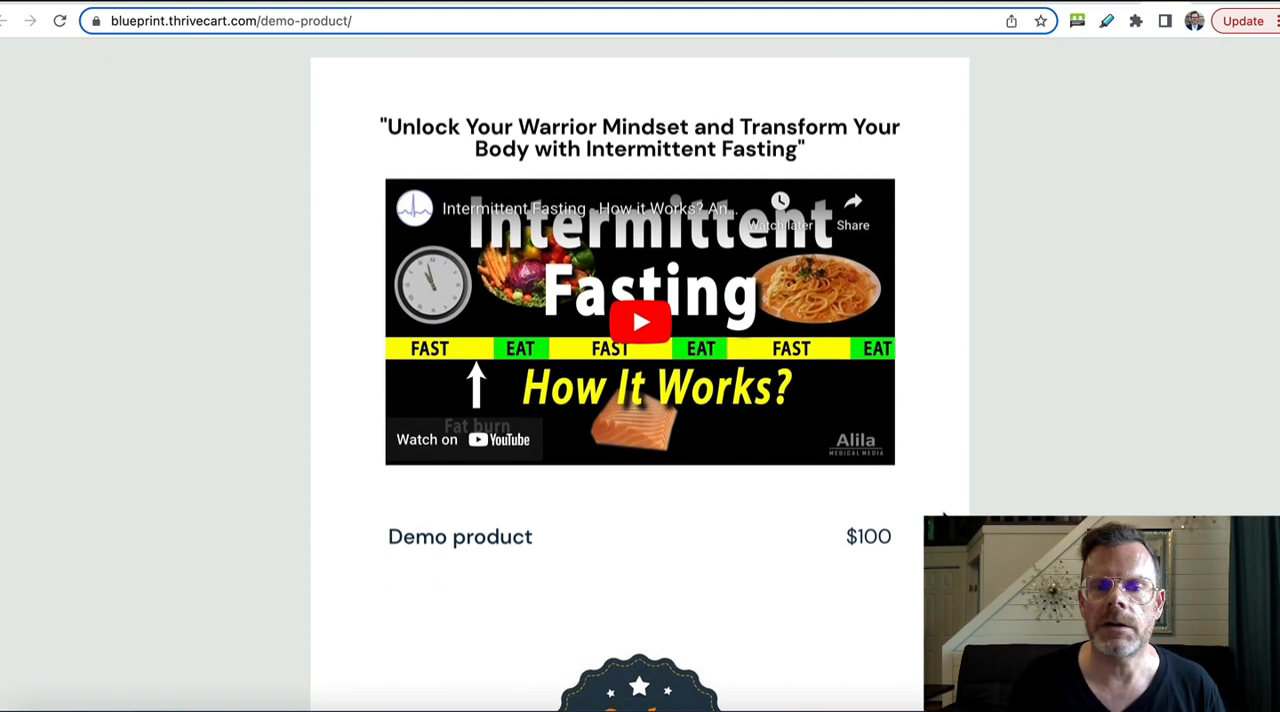
pyautogui.scroll(-5, 944, 516)
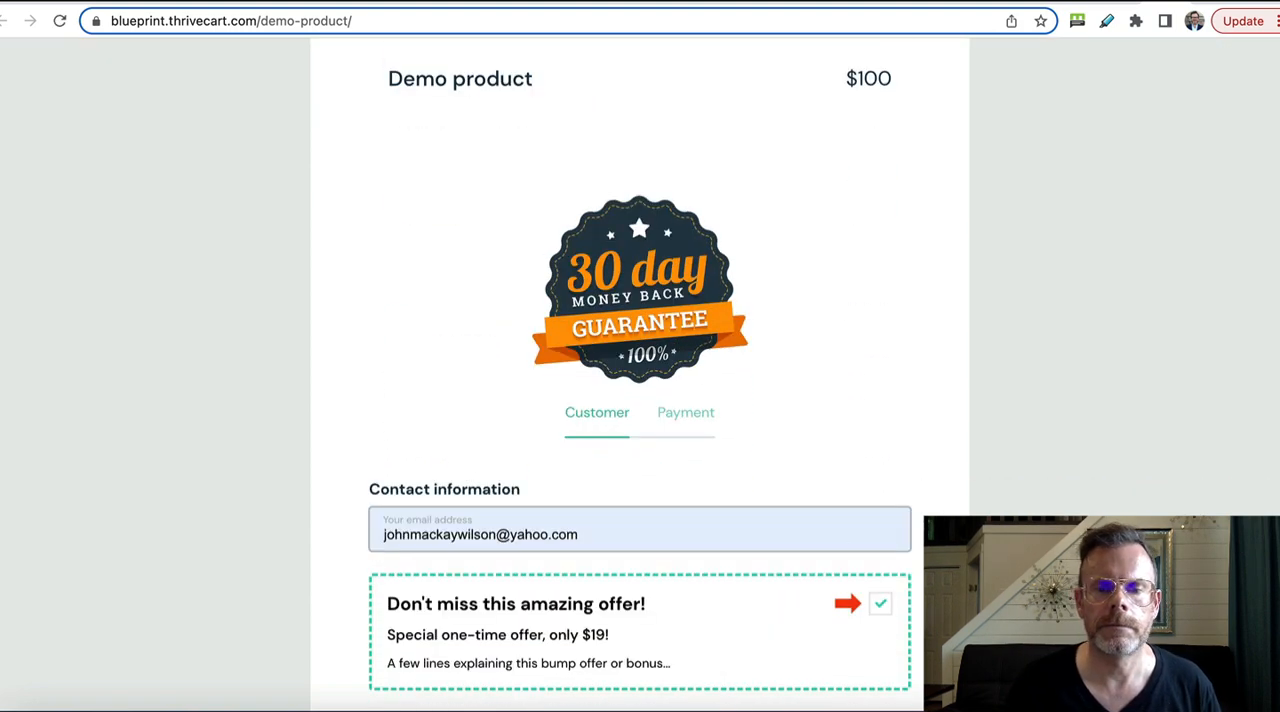
pyautogui.scroll(-1, 944, 516)
pyautogui.click(855, 665)
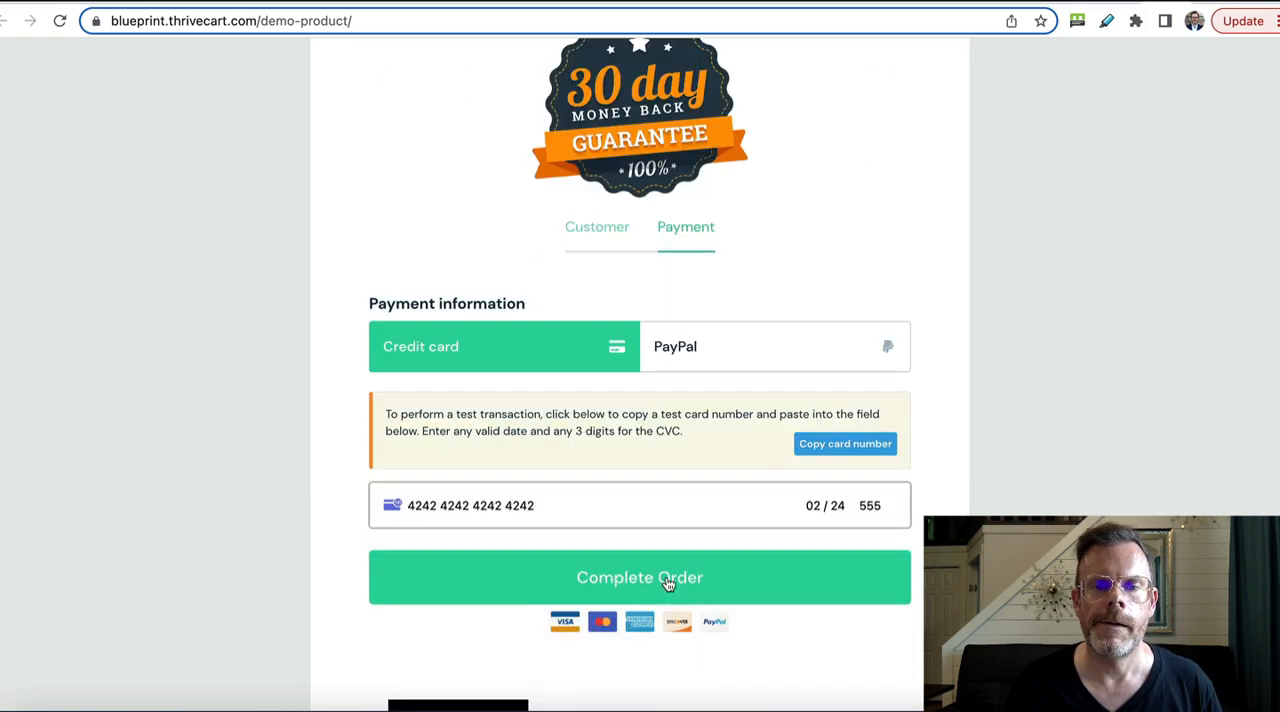
# Step: Complete the test order for "Demo product" and accept the $200 upsell offer
pyautogui.click(668, 582)
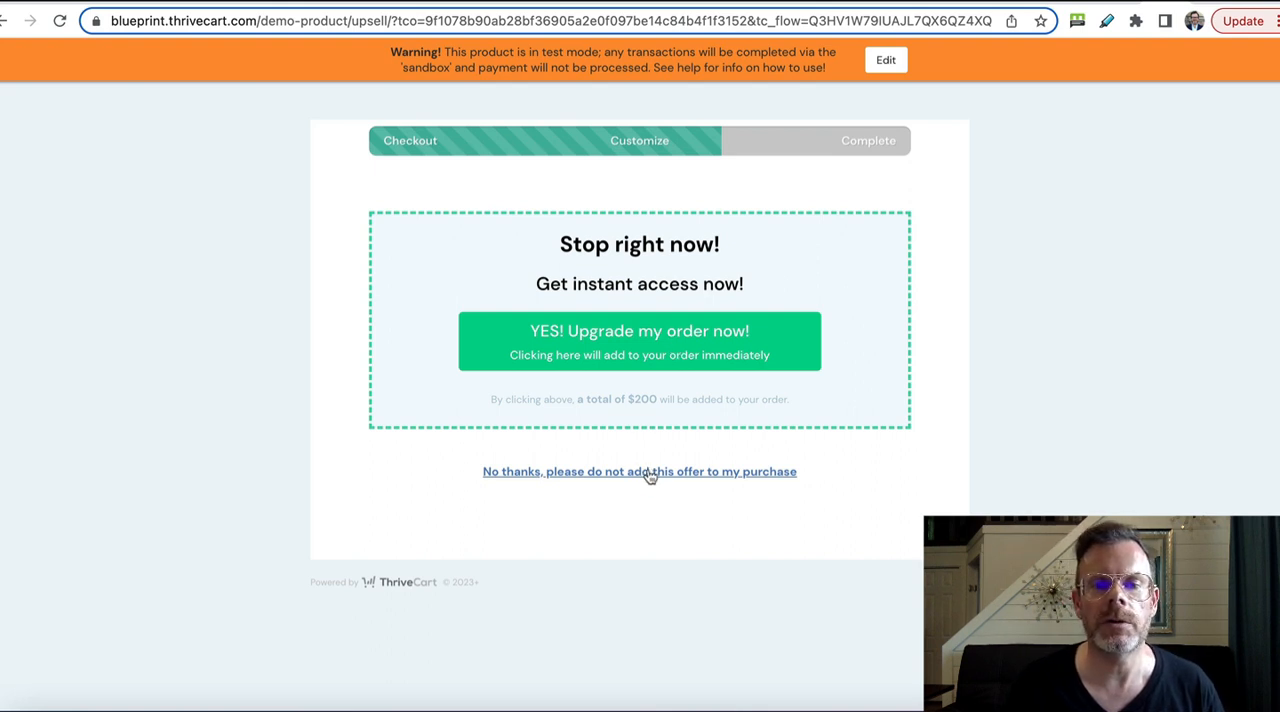
pyautogui.click(661, 352)
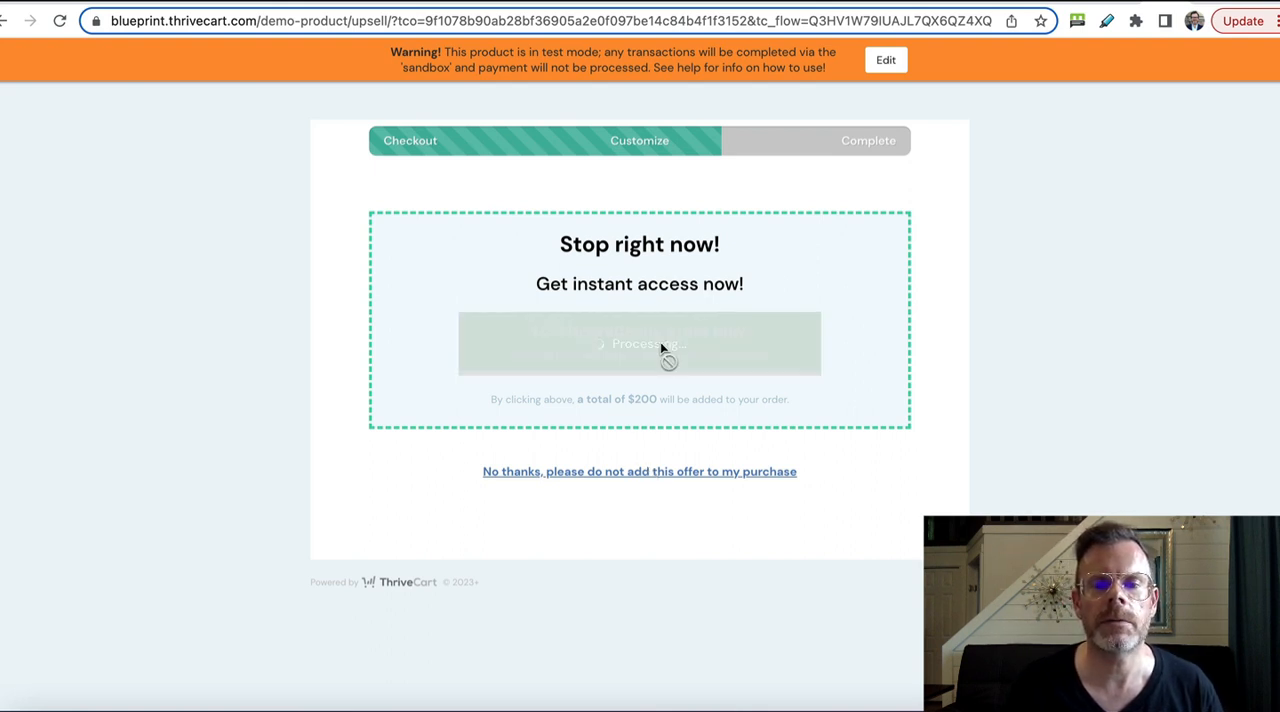